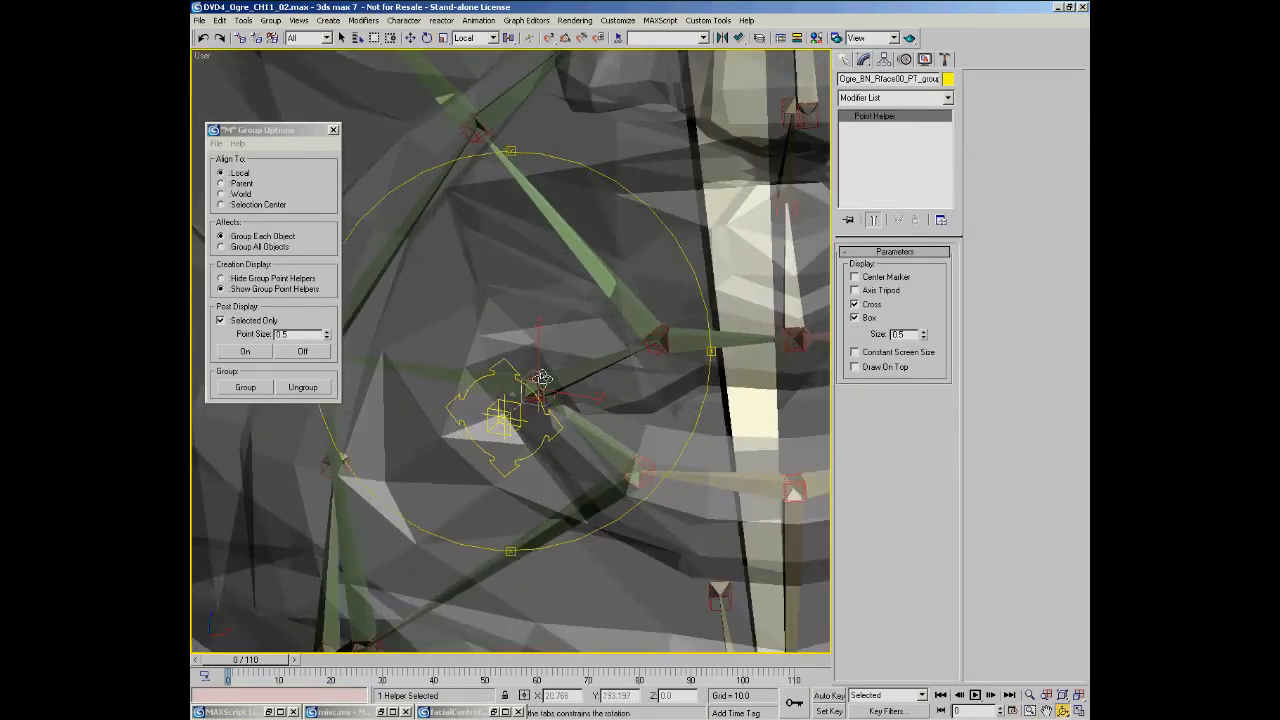
alt+middle_drag(613, 347, 569, 377)
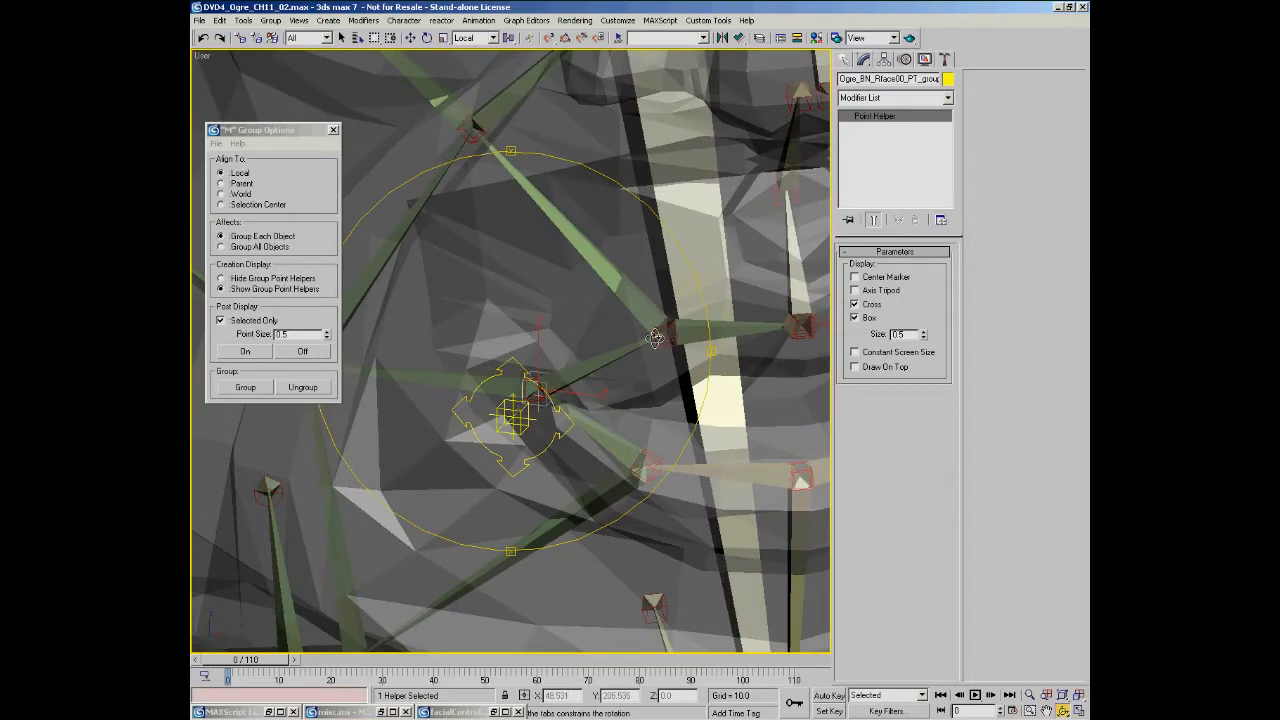
alt+middle_drag(596, 371, 626, 293)
alt+middle_drag(658, 226, 580, 206)
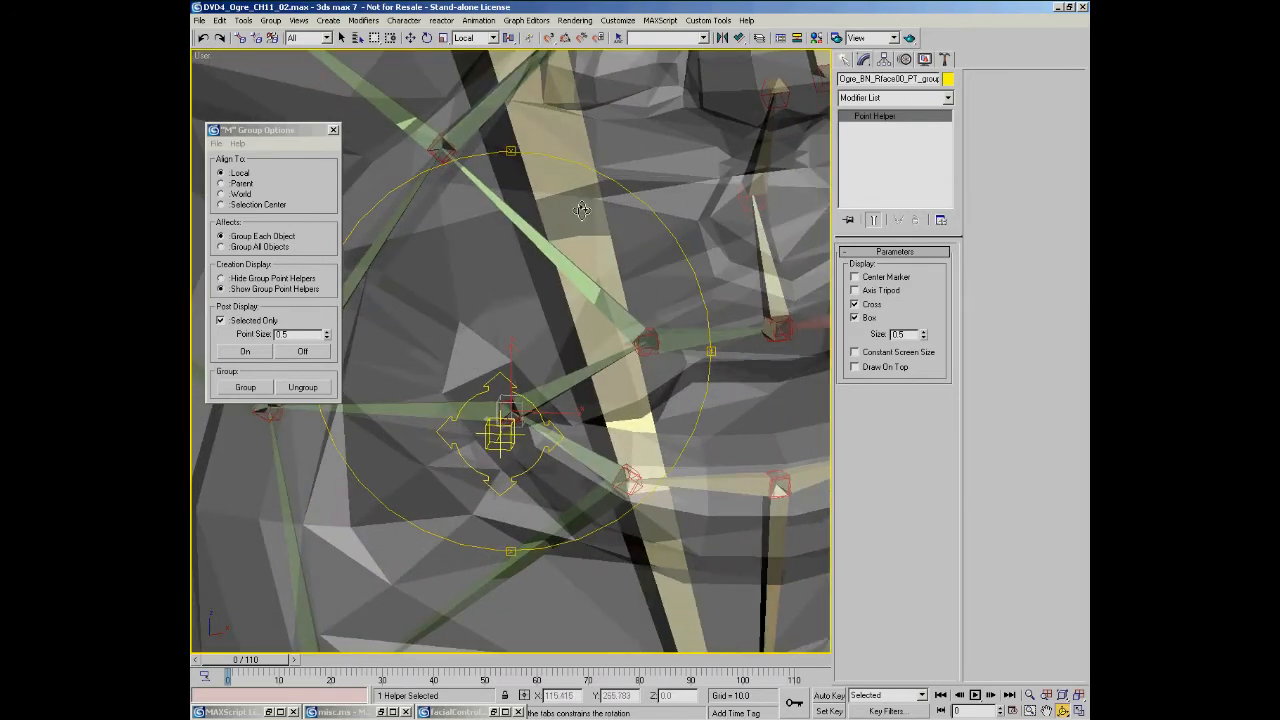
key(e)
right_click(541, 373)
click(579, 278)
key(space)
click(589, 247)
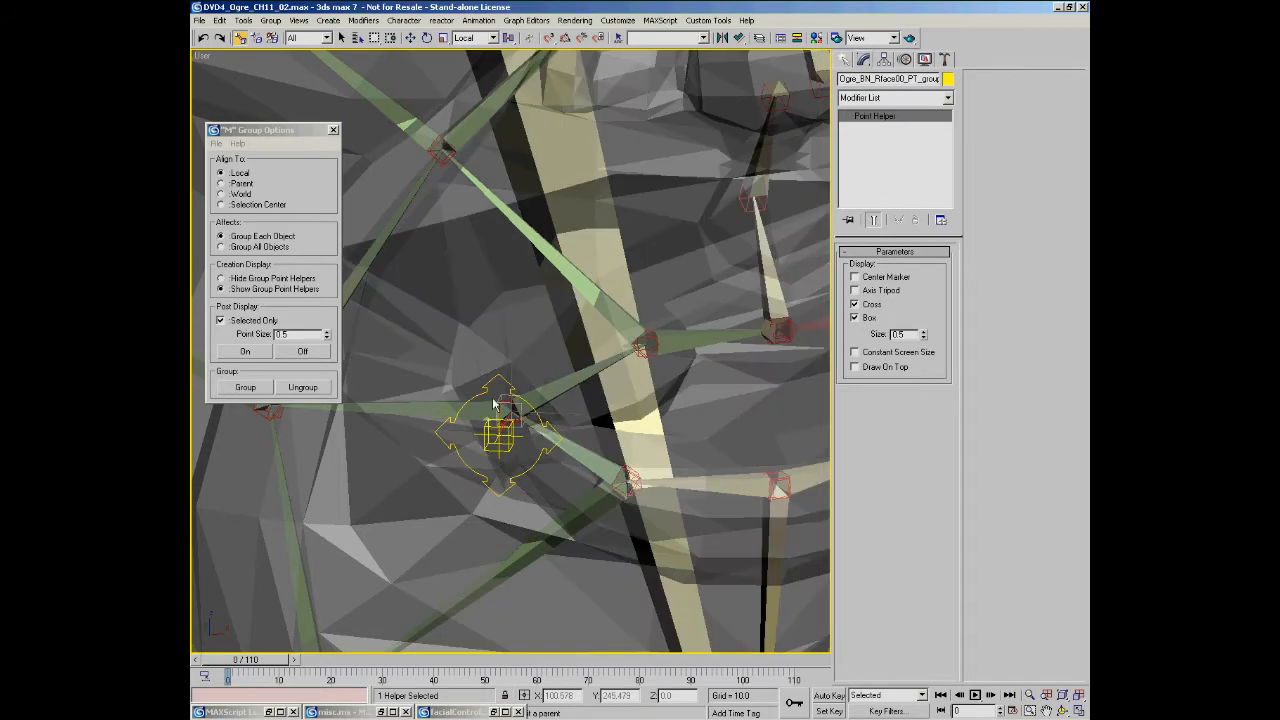
key(q)
key(space)
Group the selected Rface00 point helper at the mouth corner under its own group helper, using a point size of 0.3
alt+middle_drag(521, 425, 434, 404)
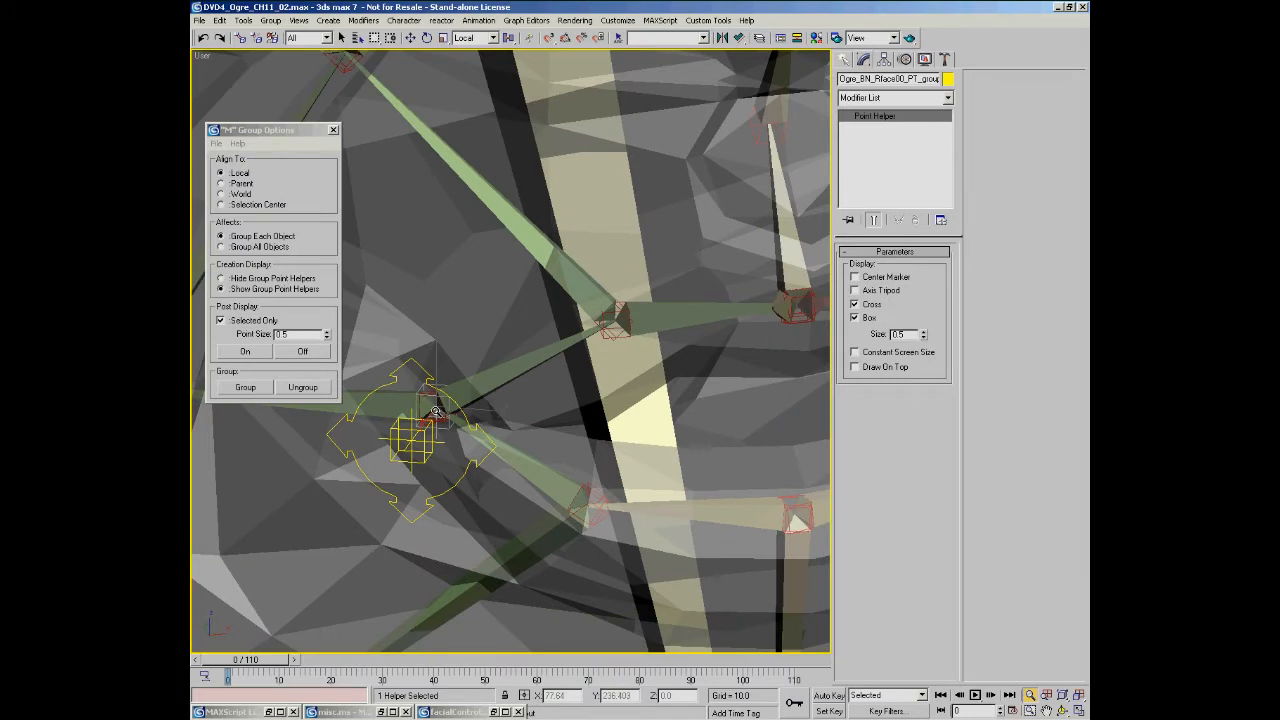
alt+middle_drag(411, 425, 518, 412)
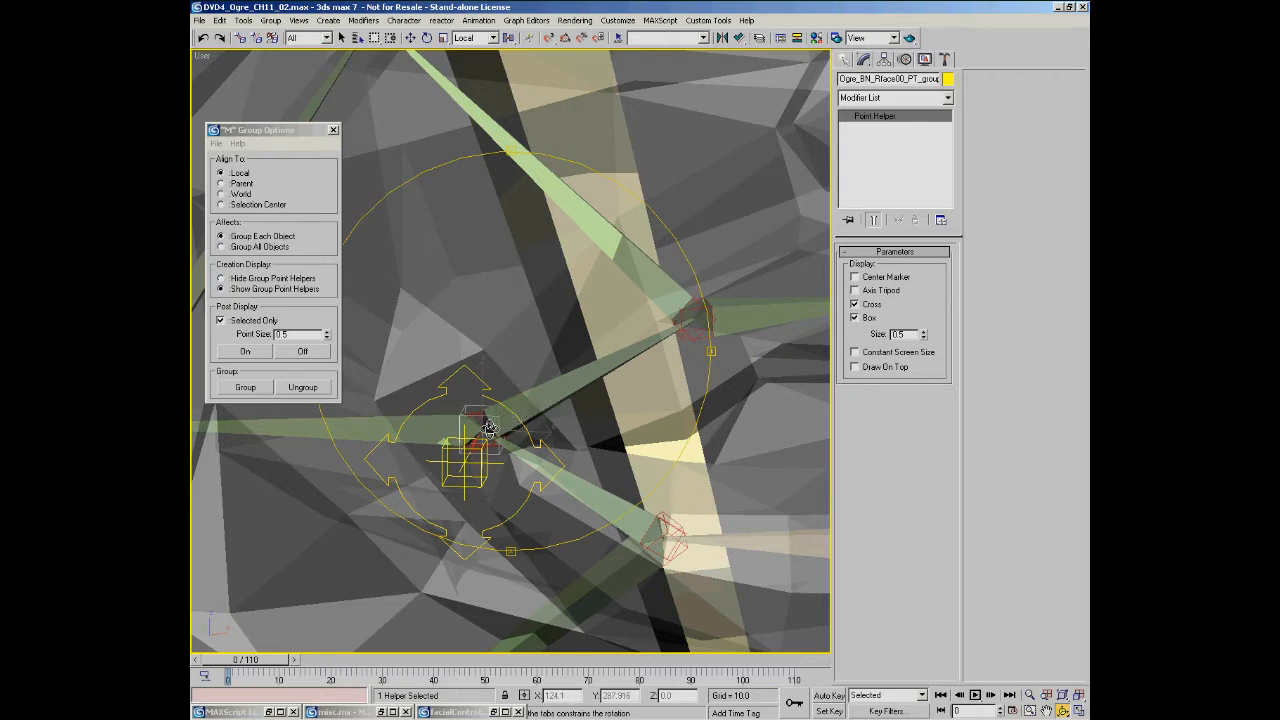
mouse_move(488, 428)
alt+middle_down()
mouse_move(537, 334)
mouse_move(481, 373)
mouse_move(483, 450)
alt+middle_up()
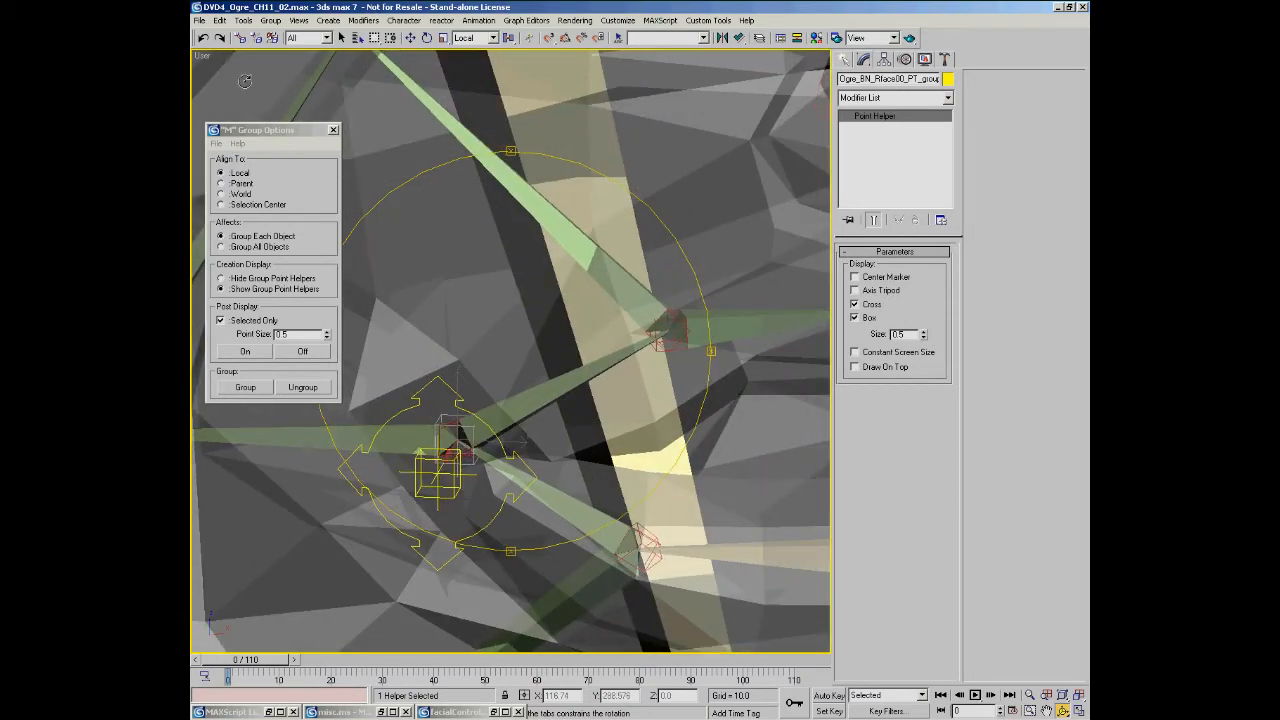
click(250, 131)
drag(250, 131, 254, 129)
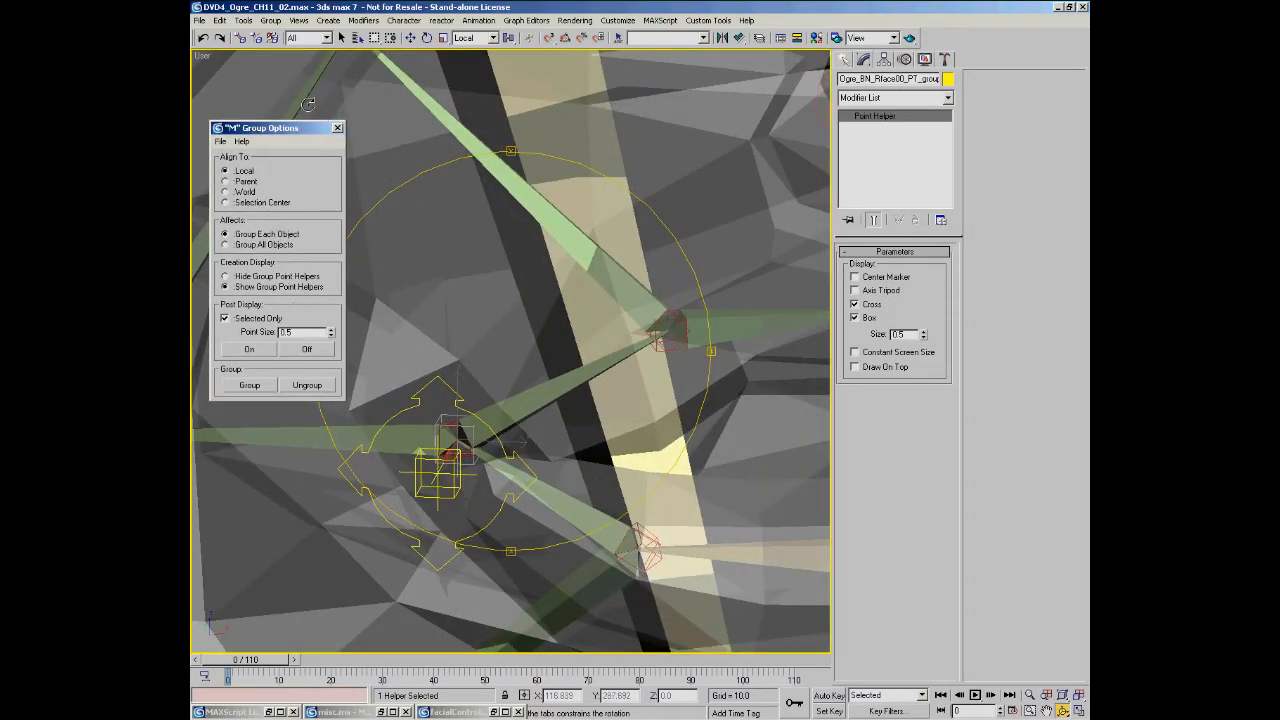
middle_drag(446, 426, 517, 367)
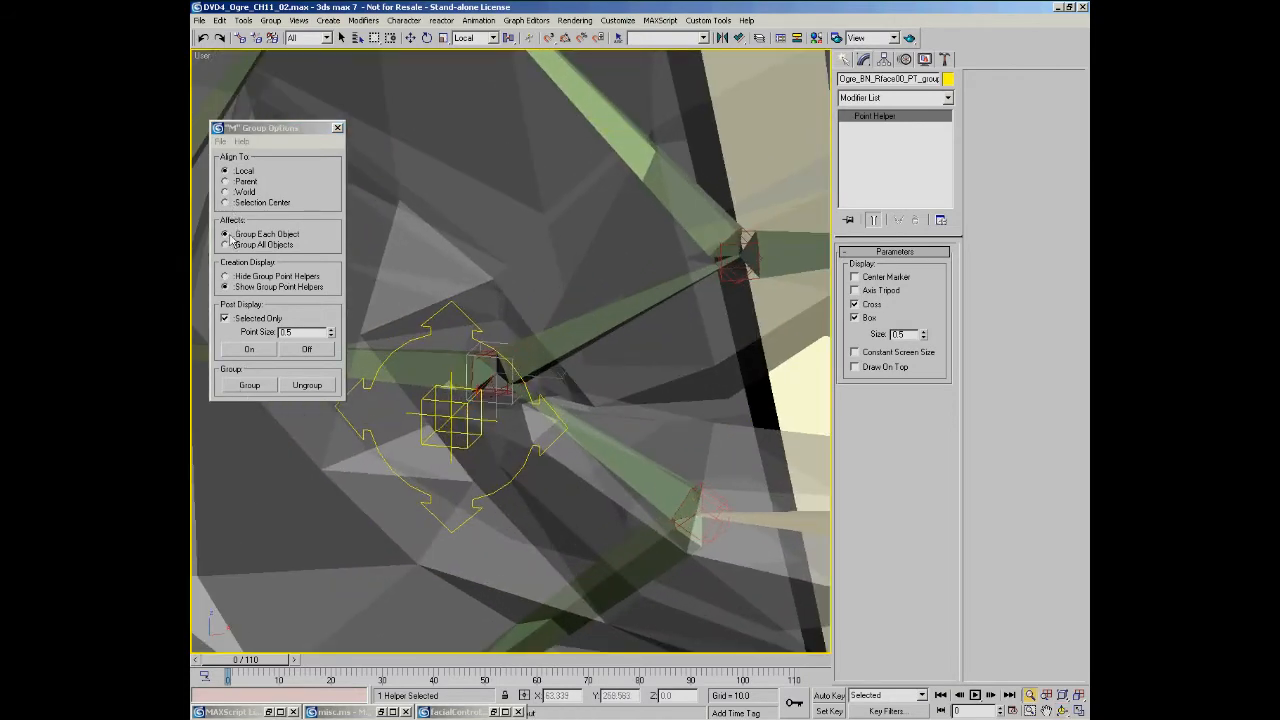
drag(332, 341, 331, 339)
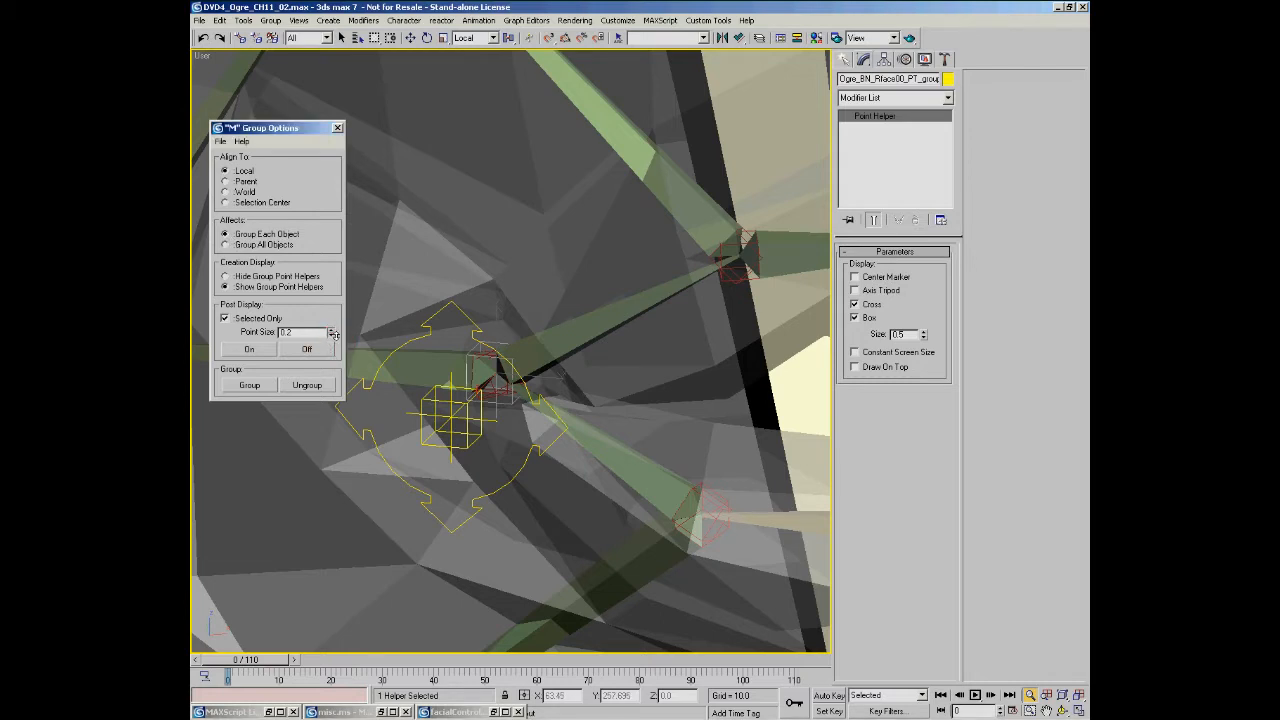
click(257, 393)
Link the point helper's new group at the mouth corner to the Ogre_BN_Jaw00 bone
alt+middle_drag(486, 405, 485, 448)
middle_drag(520, 390, 473, 404)
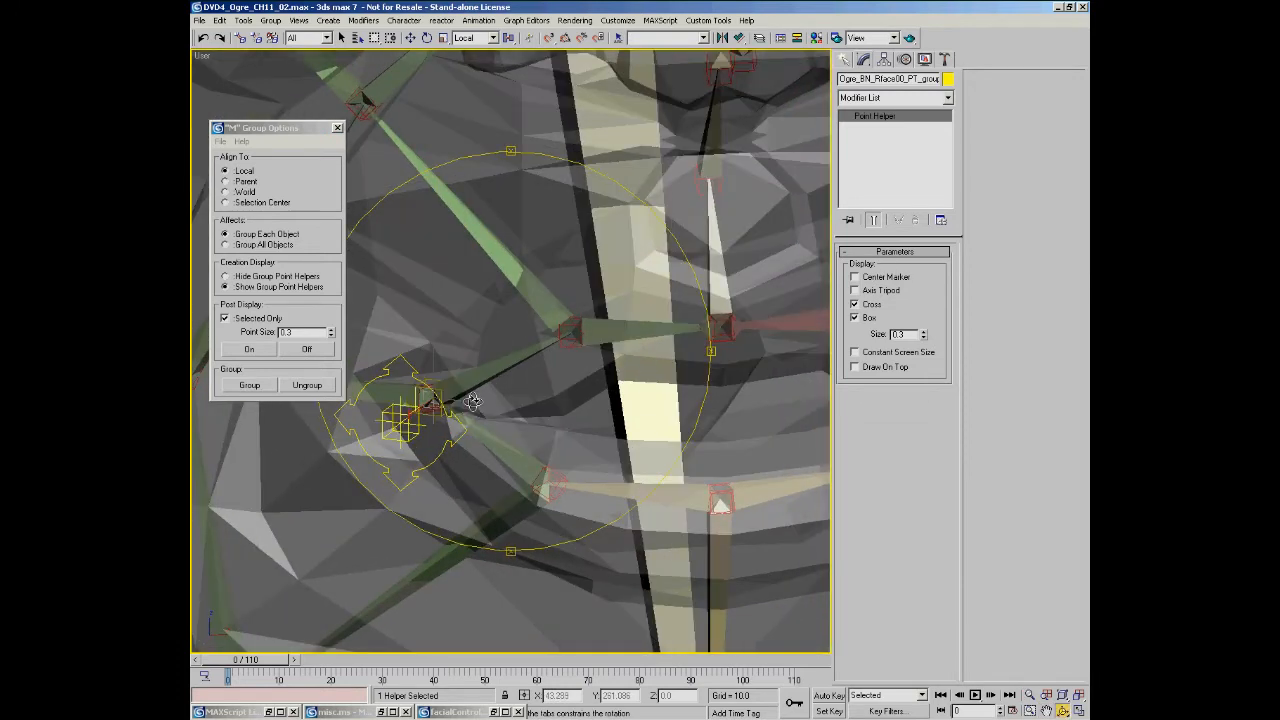
click(429, 383)
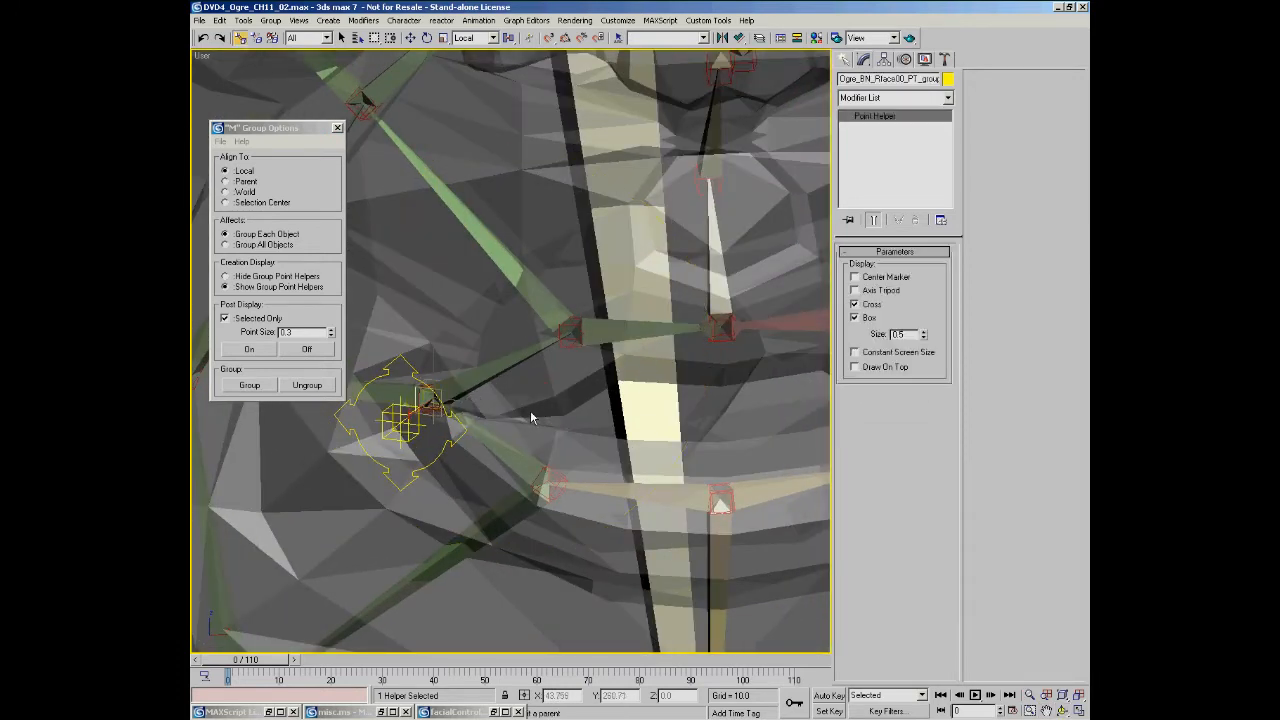
click(528, 446)
click(433, 400)
click(537, 465)
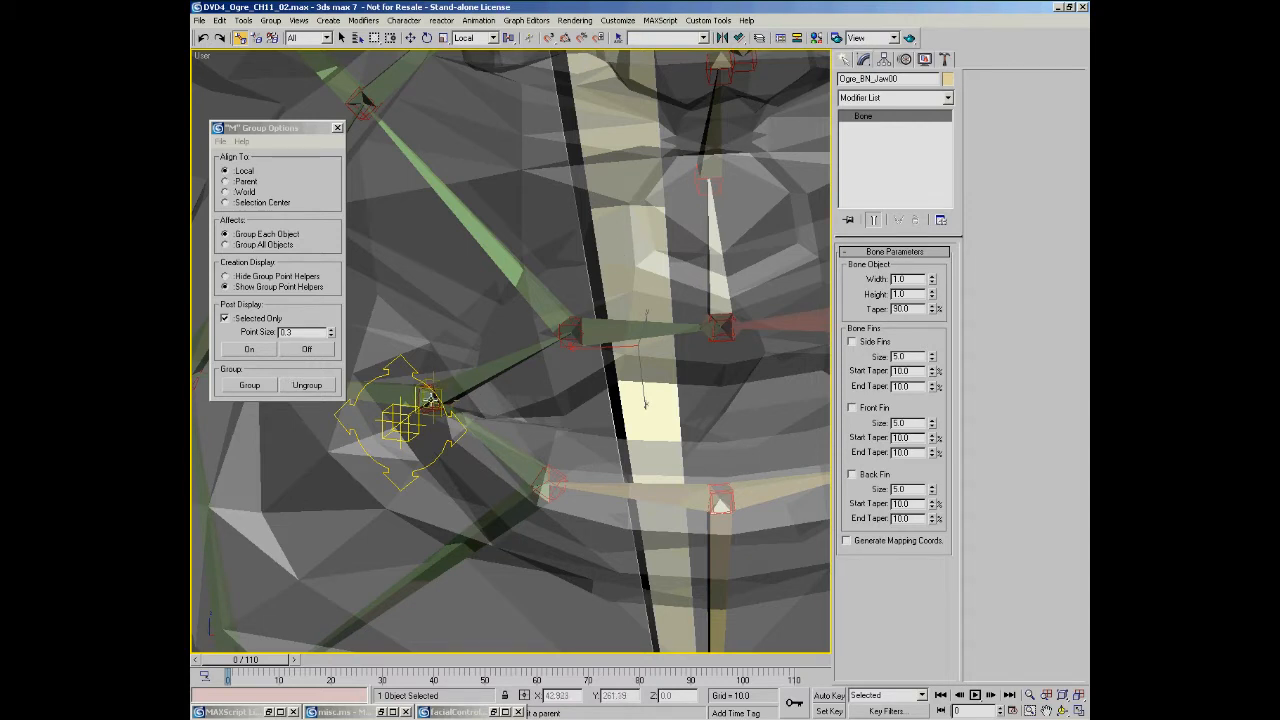
Select the Rface00 point helper group at the mouth corner together with the arrows control spline beside it
right_click(484, 380)
click(509, 410)
alt+middle_drag(509, 410, 536, 413)
scroll(536, 413, up, 4)
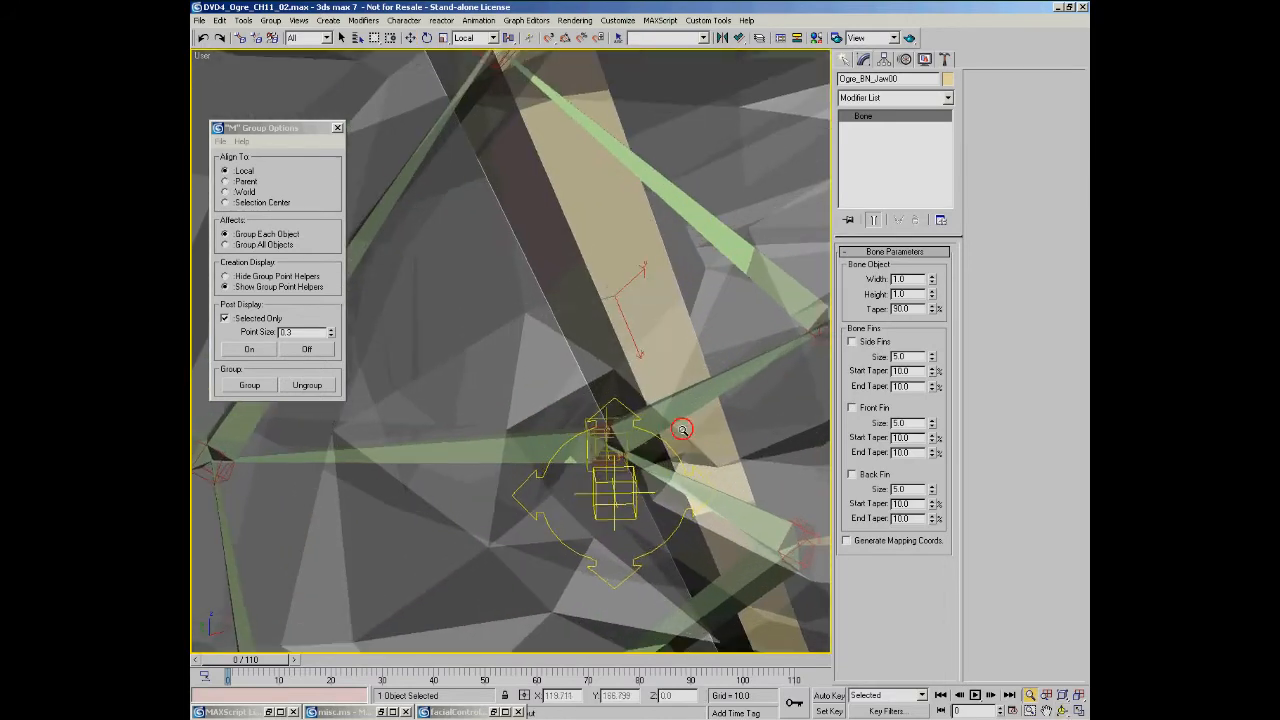
click(541, 512)
alt+middle_drag(541, 512, 578, 364)
click(588, 383)
alt+middle_drag(578, 430, 550, 449)
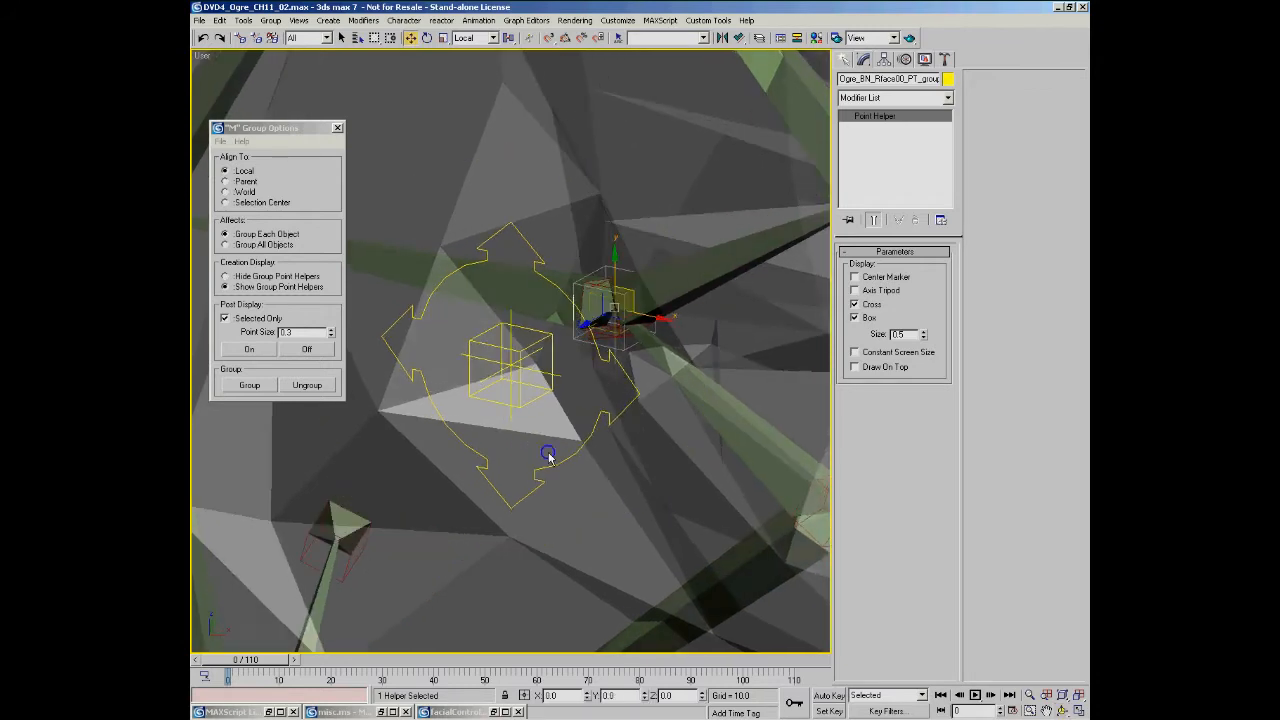
ctrl+click(567, 460)
middle_drag(611, 397, 613, 318)
key(w)
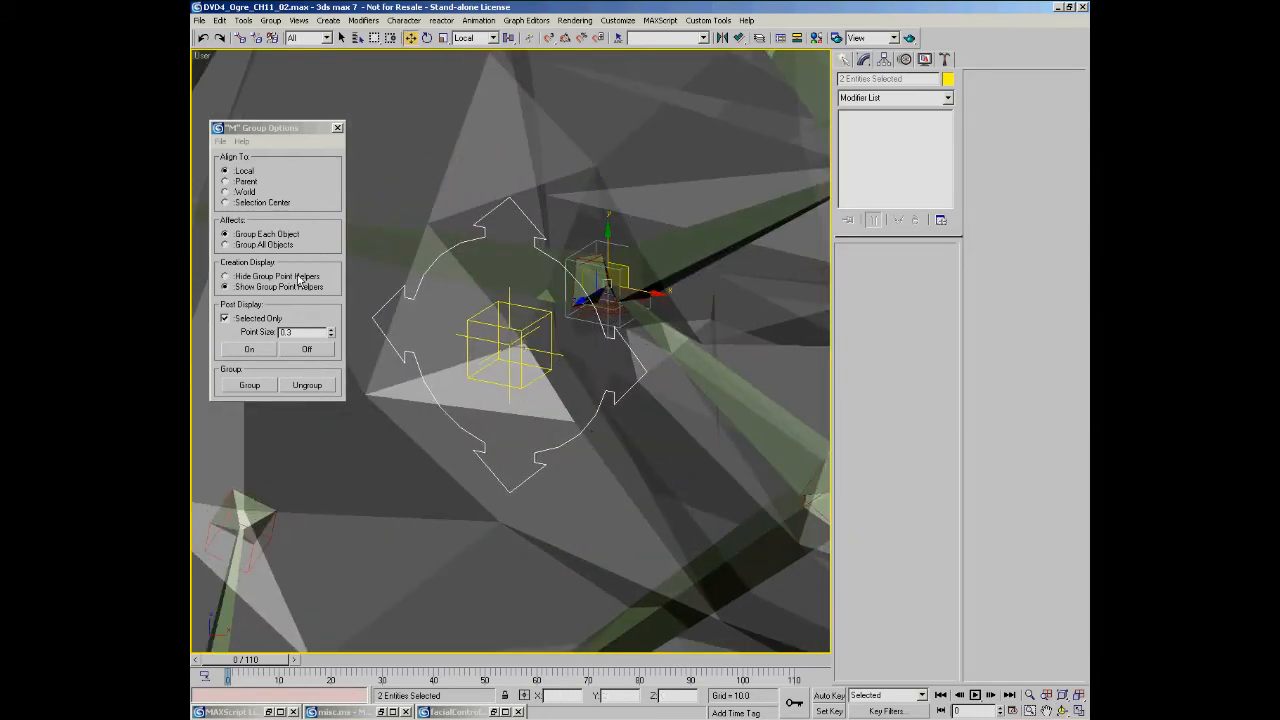
Zero out the position and rotation of the helper and the arrows control with the PEN Rigging Utils controller tools
click(660, 20)
mouse_move(709, 21)
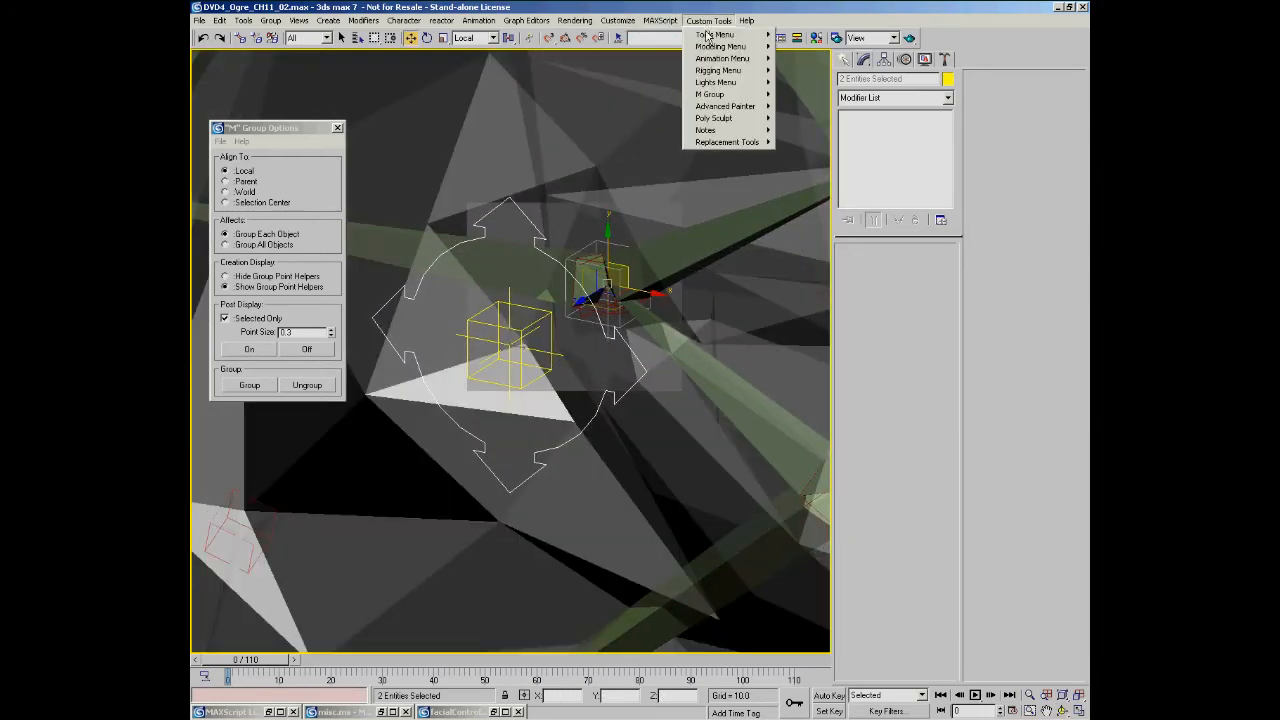
mouse_move(716, 72)
click(830, 71)
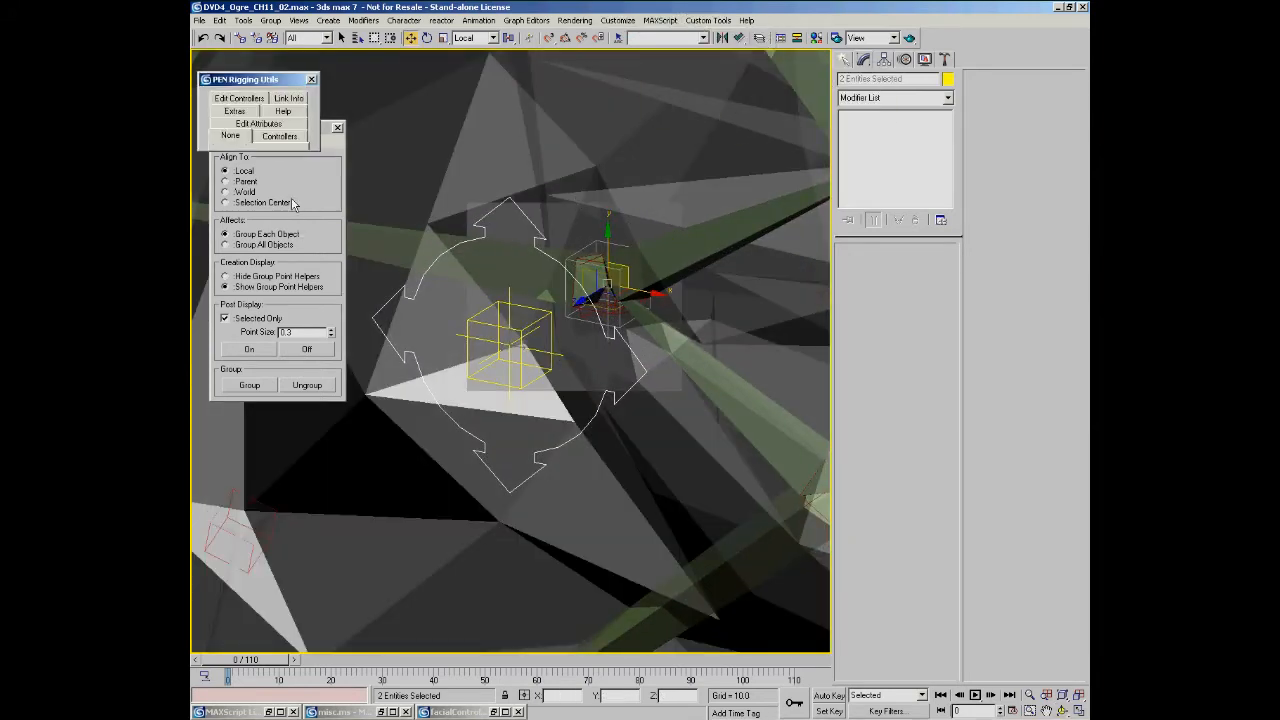
click(278, 136)
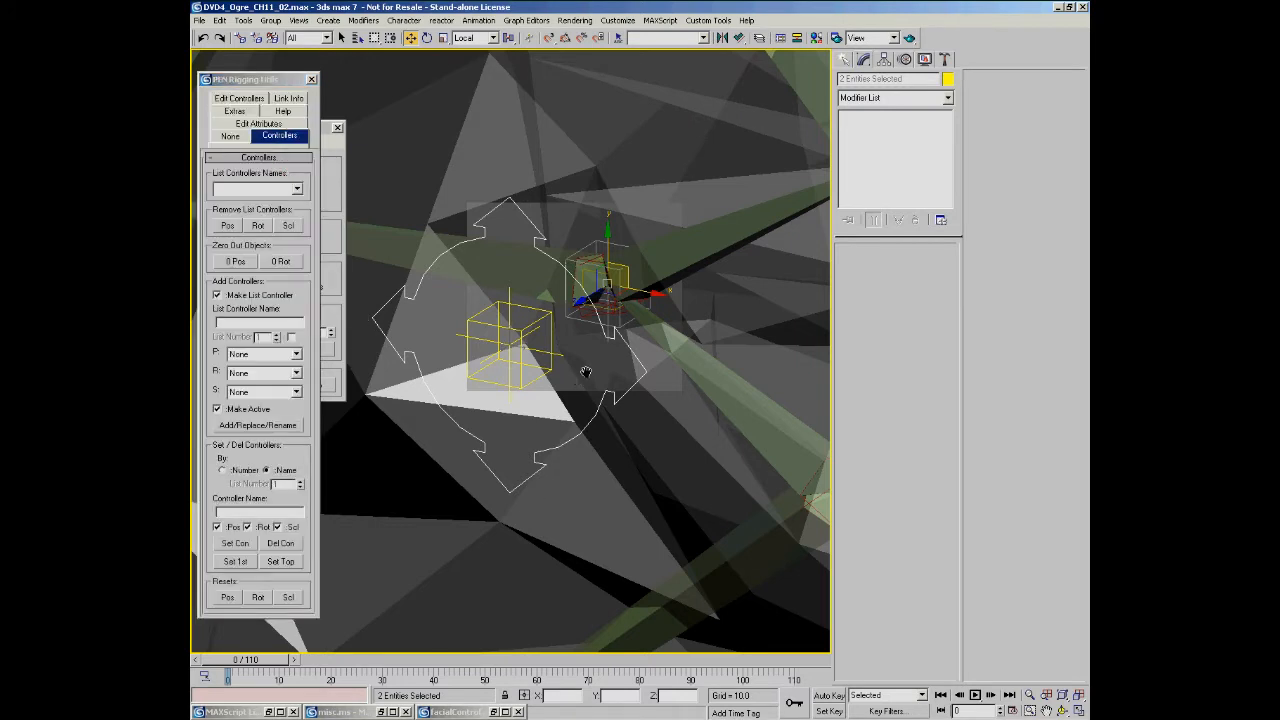
alt+middle_drag(586, 371, 608, 365)
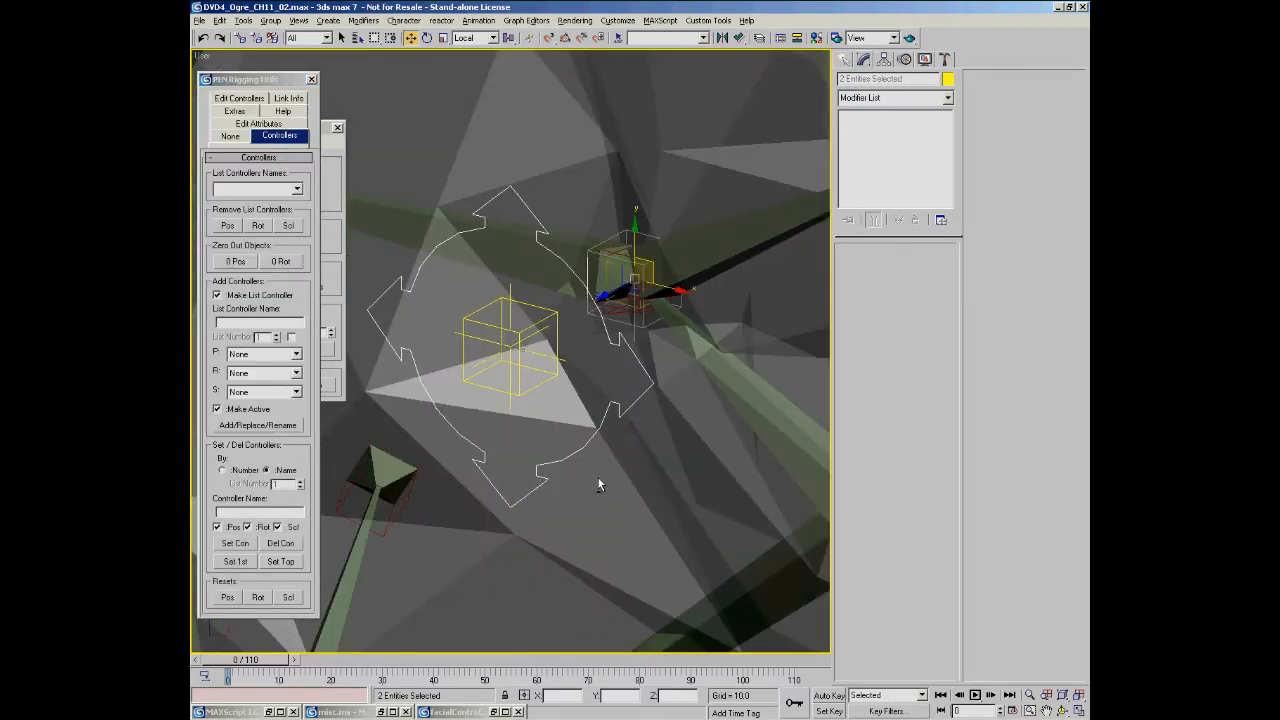
alt+right_click(596, 460)
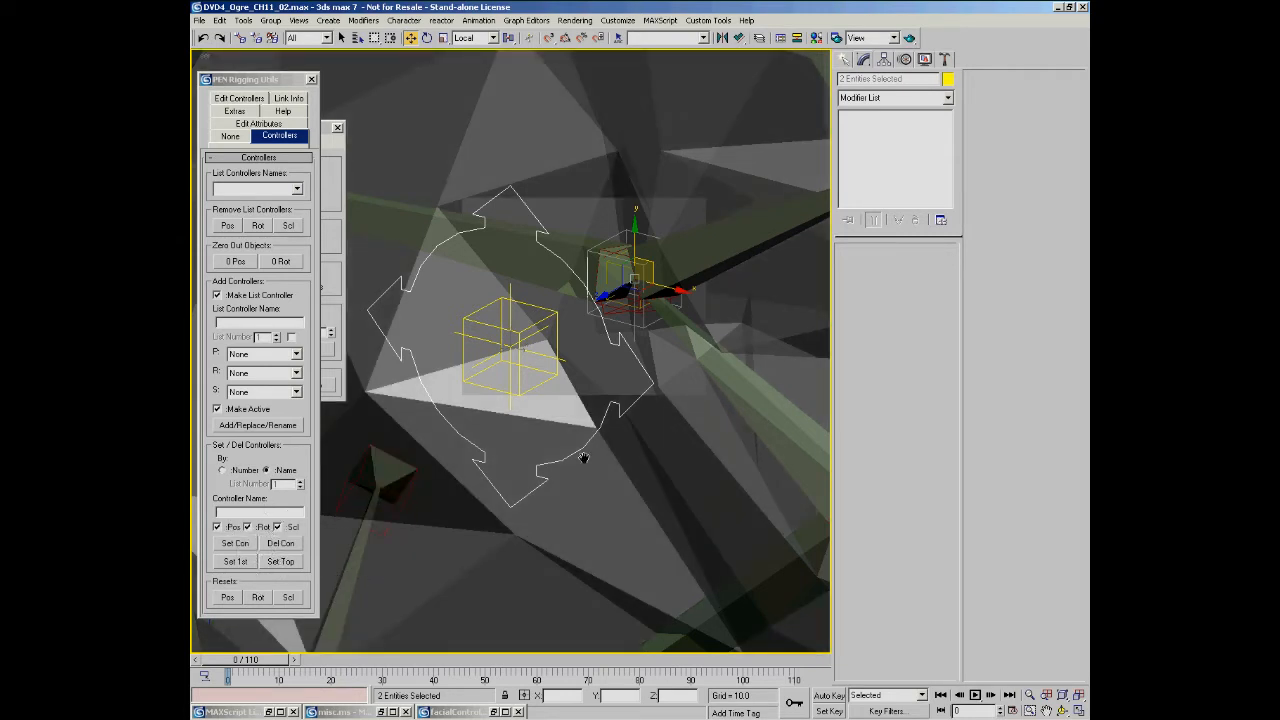
middle_drag(584, 458, 560, 470)
alt+middle_drag(578, 399, 516, 372)
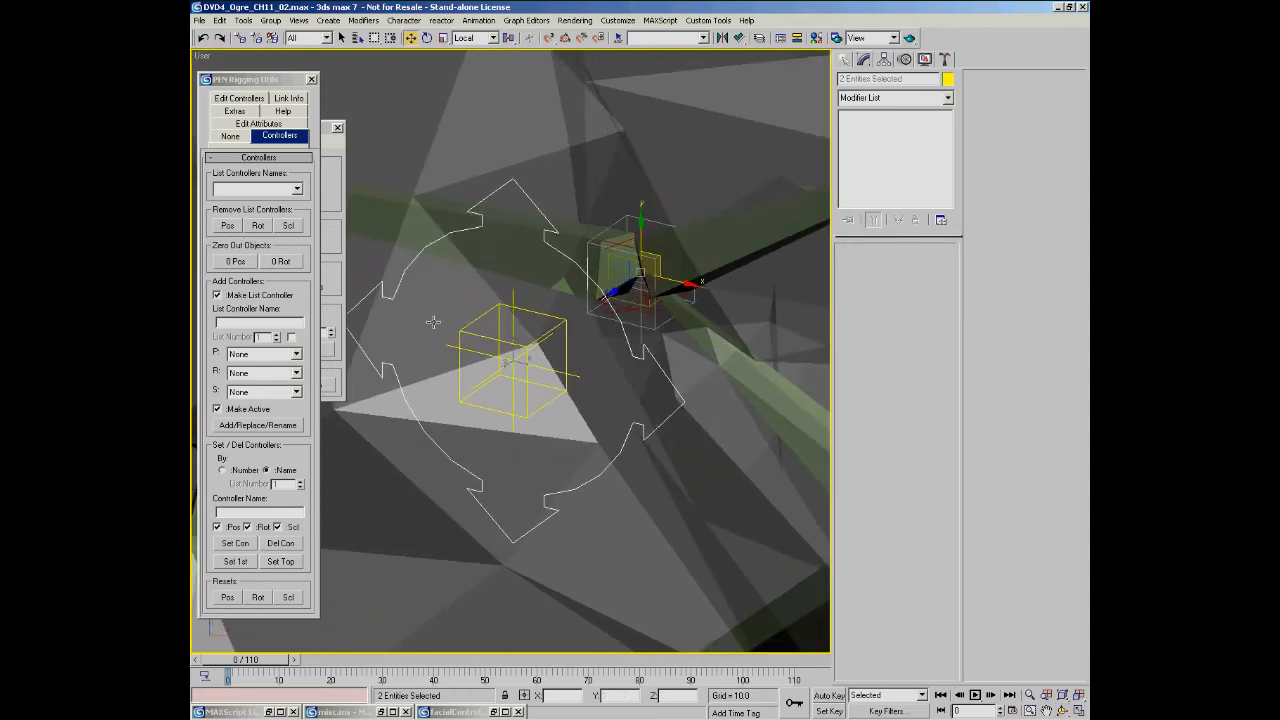
click(237, 262)
alt+middle_drag(563, 406, 608, 403)
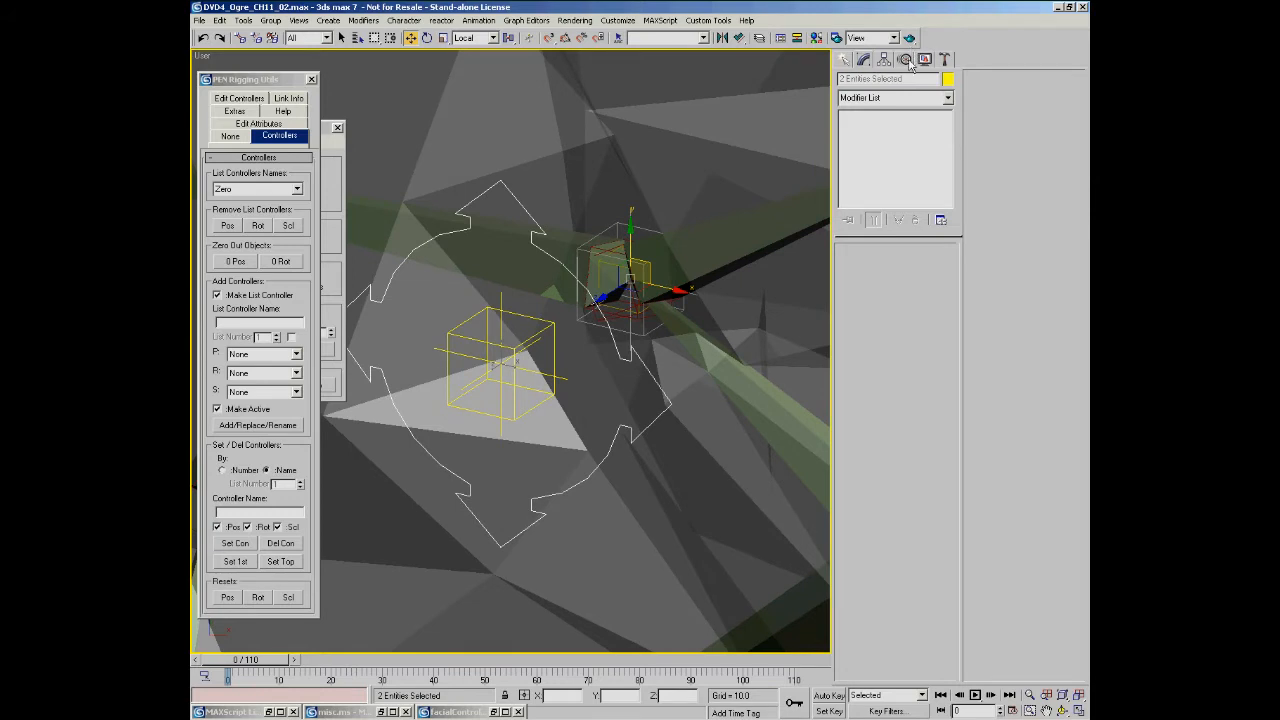
Show the arrows control's Zero and Animation position and rotation tracks in a new Track View placed beside the model
click(619, 438)
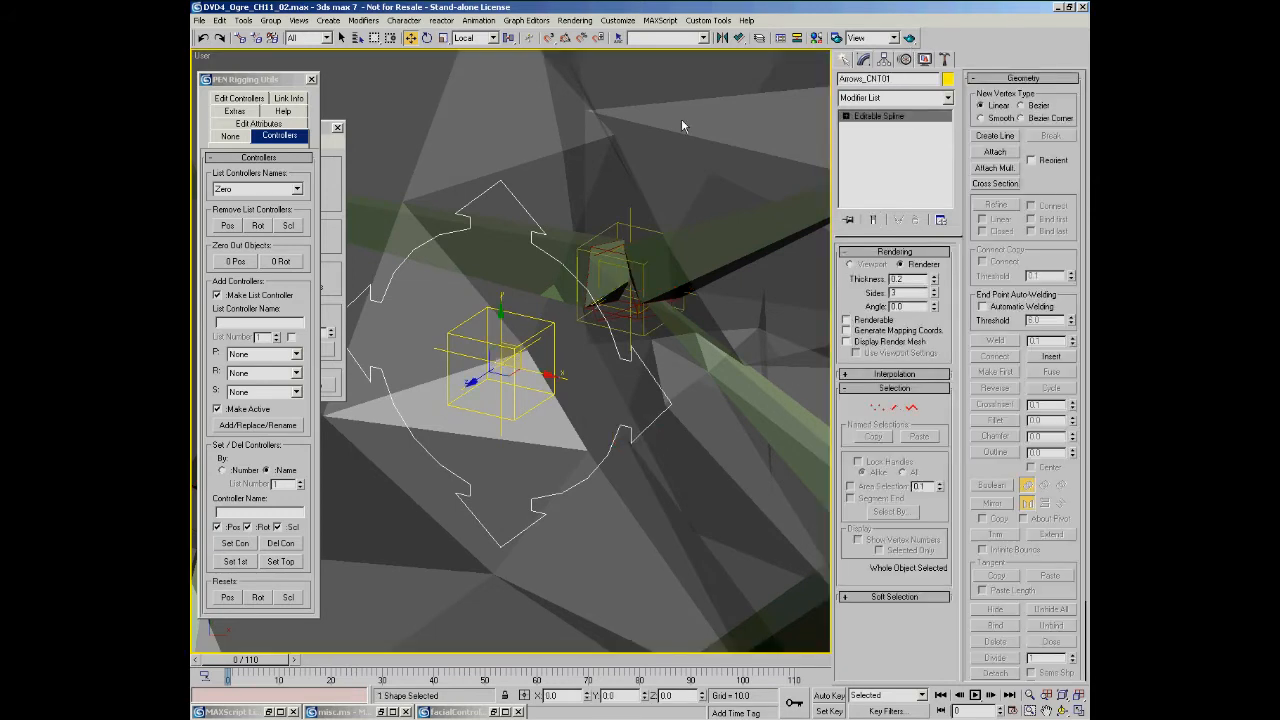
click(527, 20)
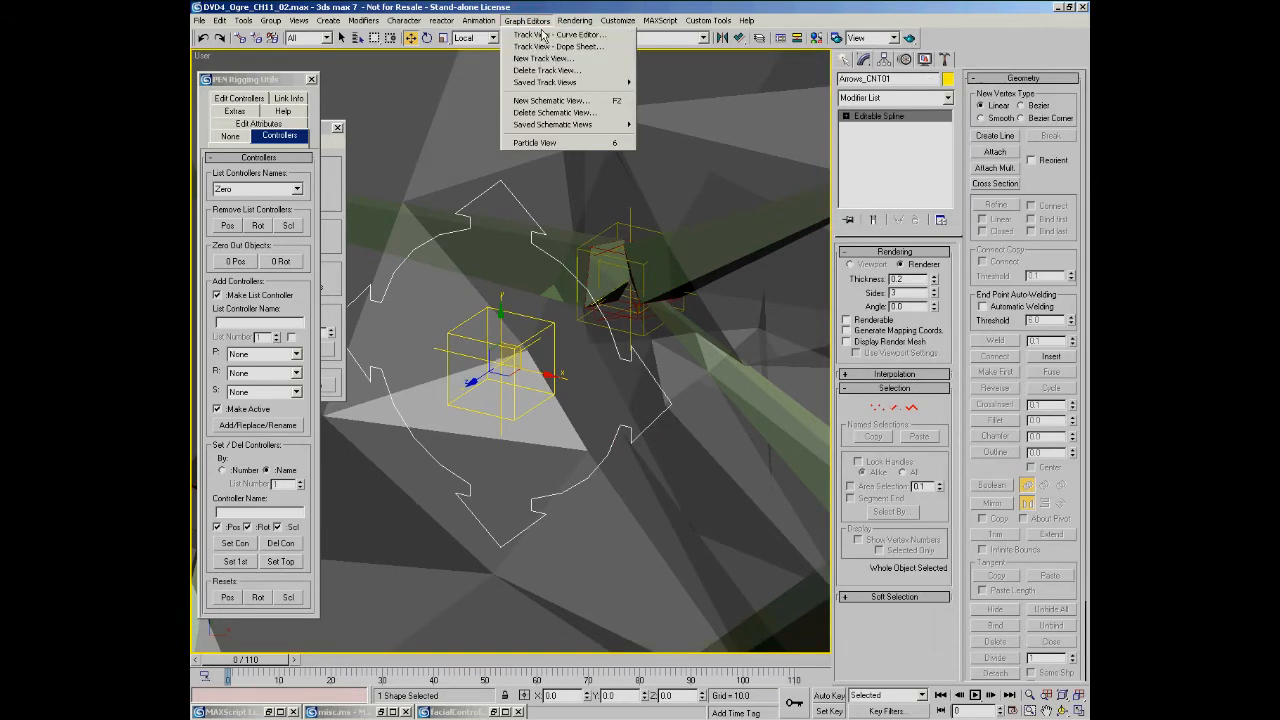
click(543, 58)
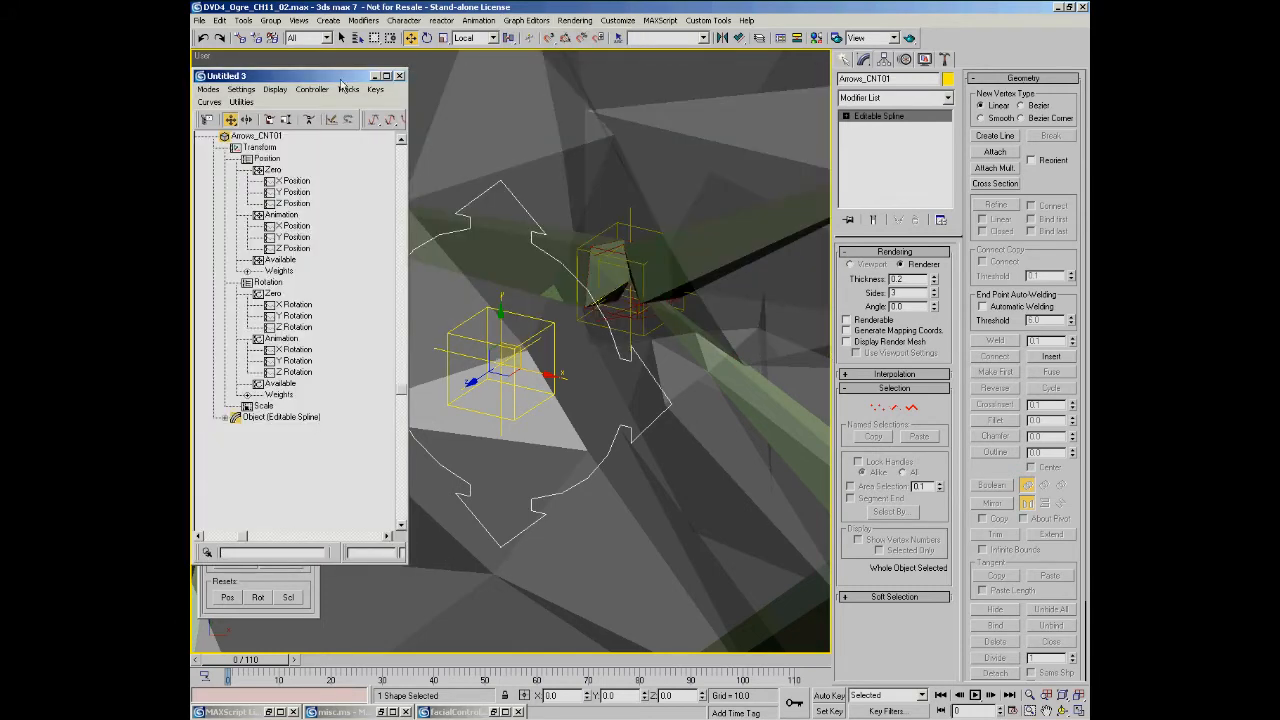
drag(346, 80, 897, 98)
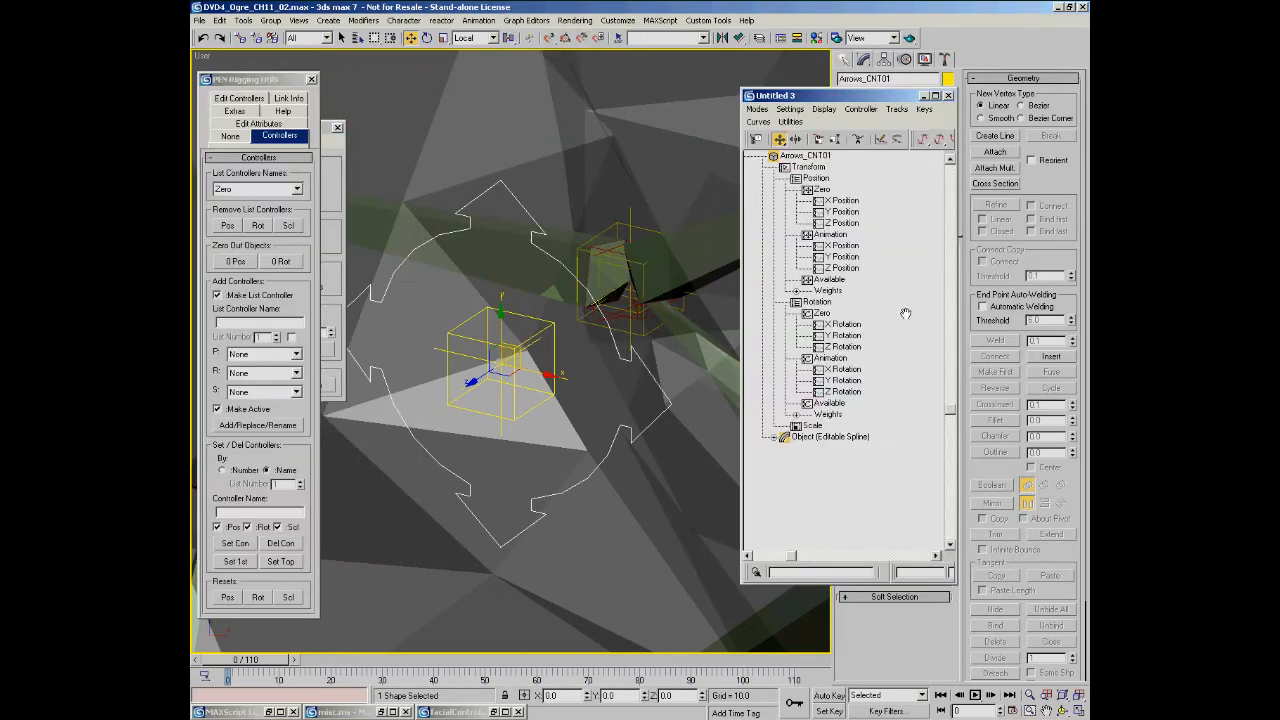
drag(906, 317, 907, 361)
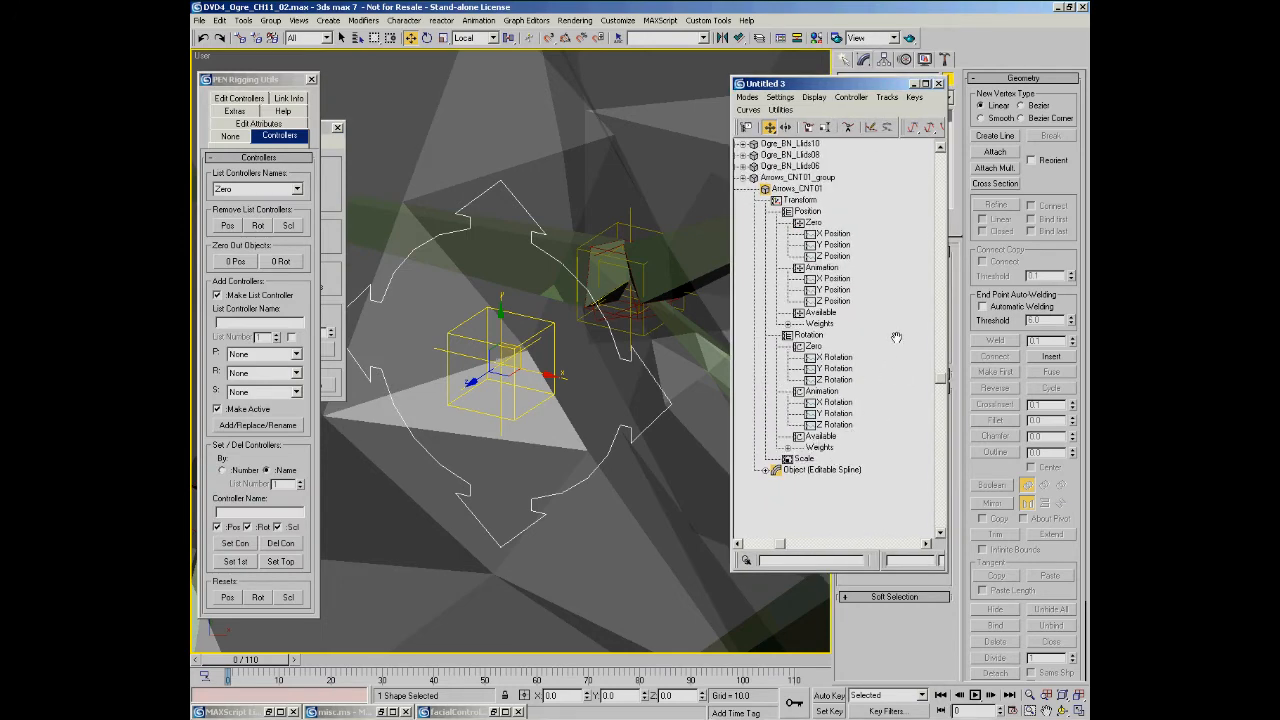
drag(895, 343, 907, 357)
alt+middle_drag(612, 328, 547, 353)
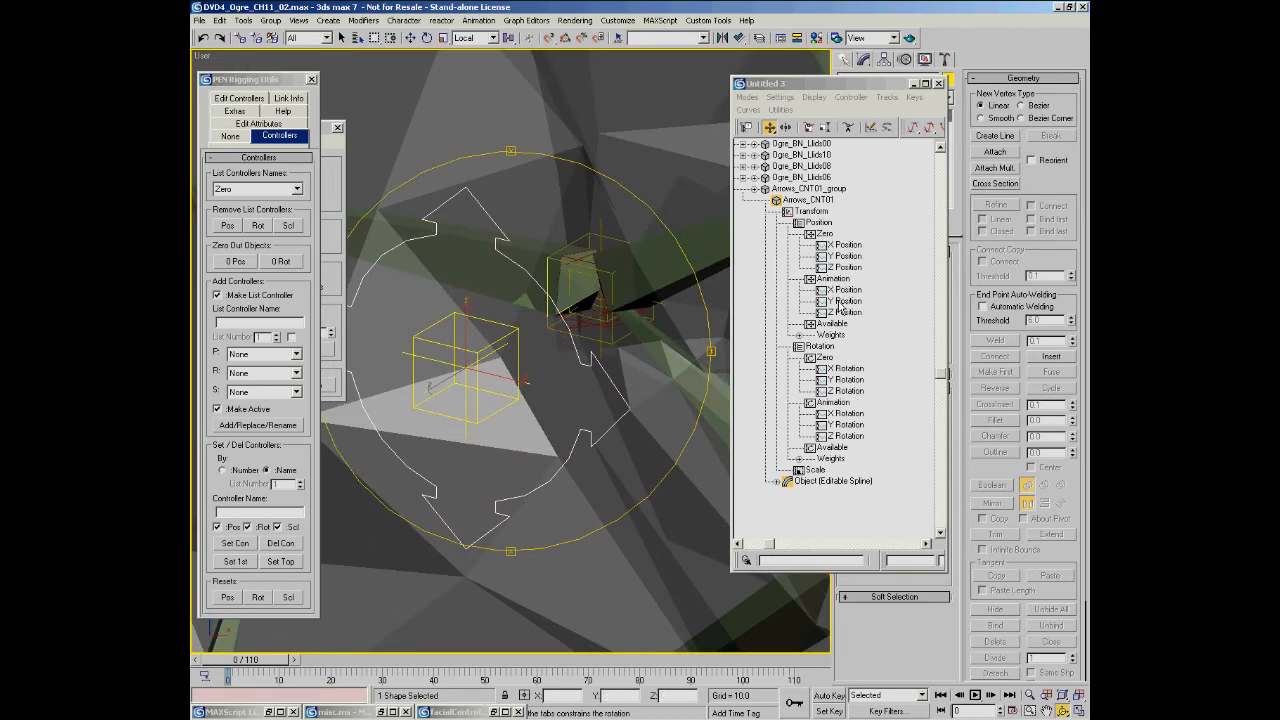
middle_drag(561, 355, 537, 333)
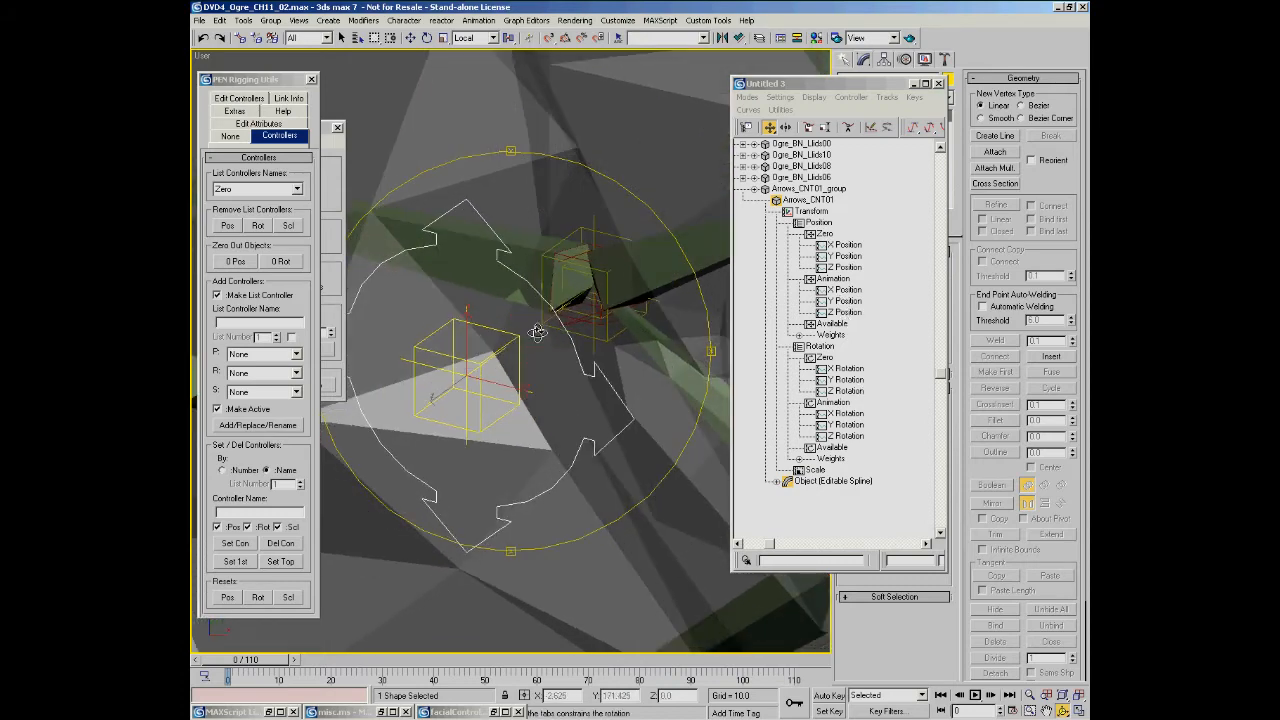
Assign a Bezier Position controller to the Animation position track of Ogre_BN_Rface00_PT_group
click(590, 228)
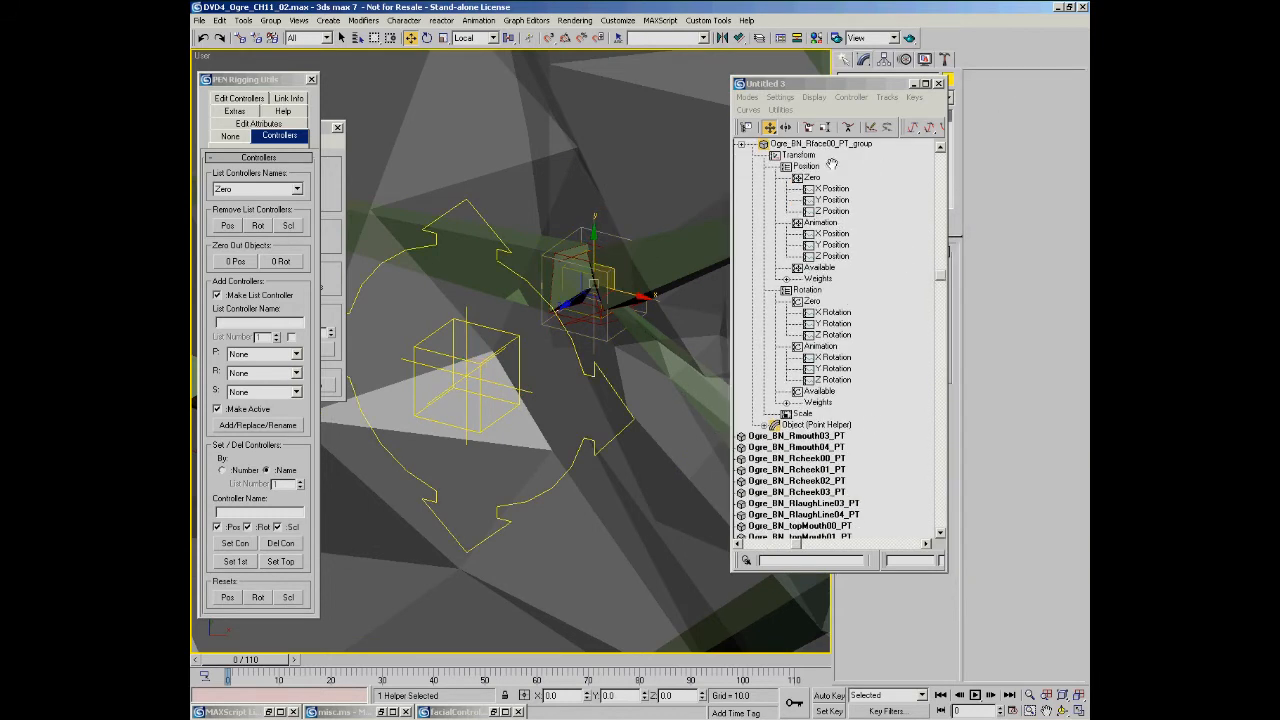
click(822, 224)
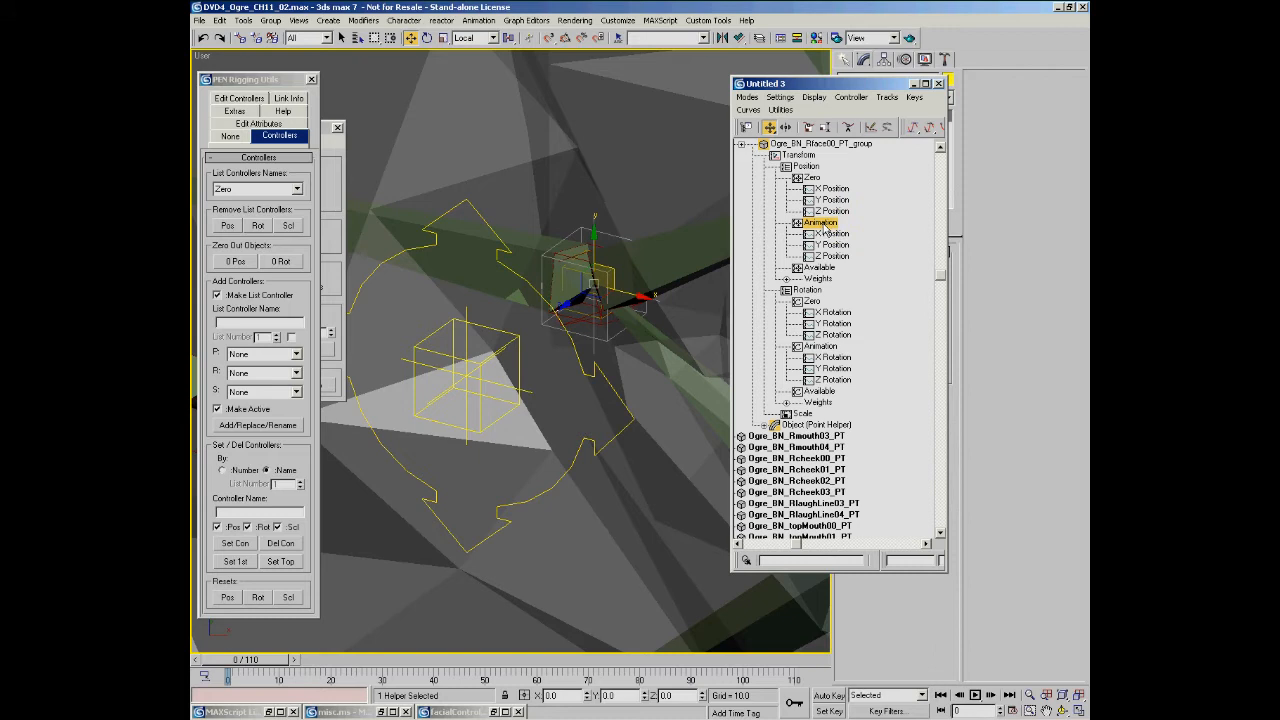
right_click(824, 231)
click(826, 249)
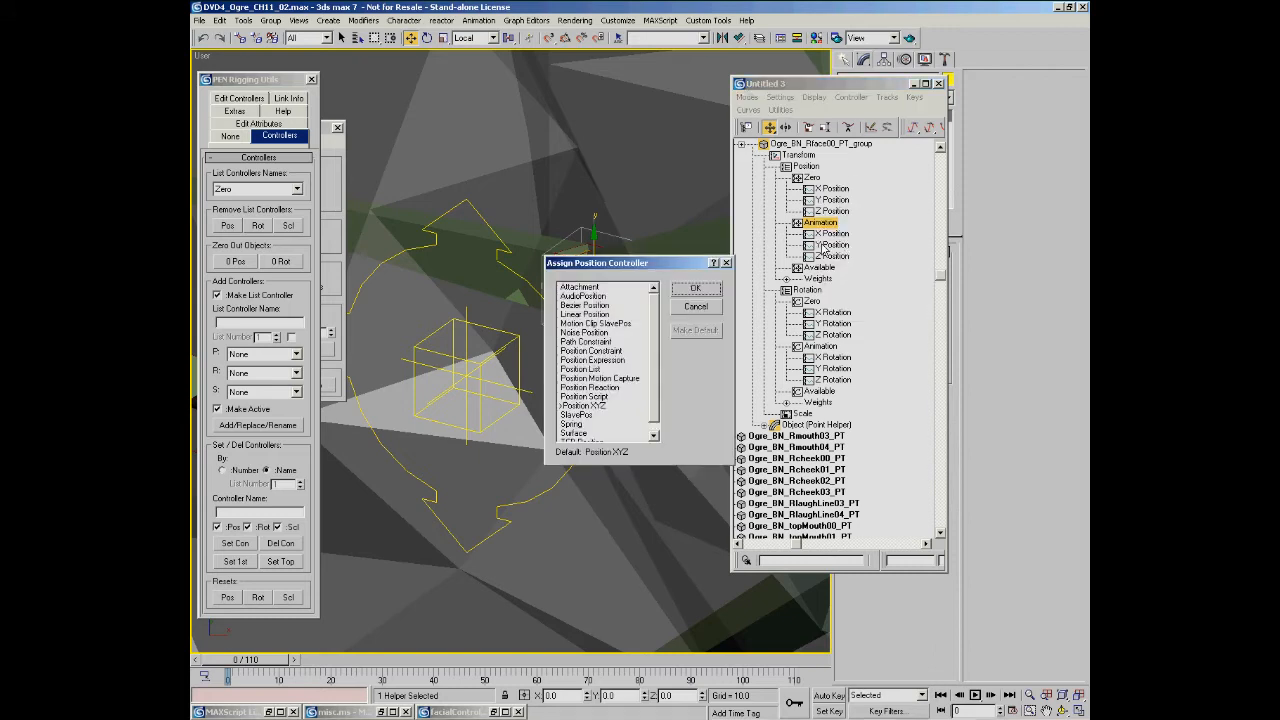
click(586, 305)
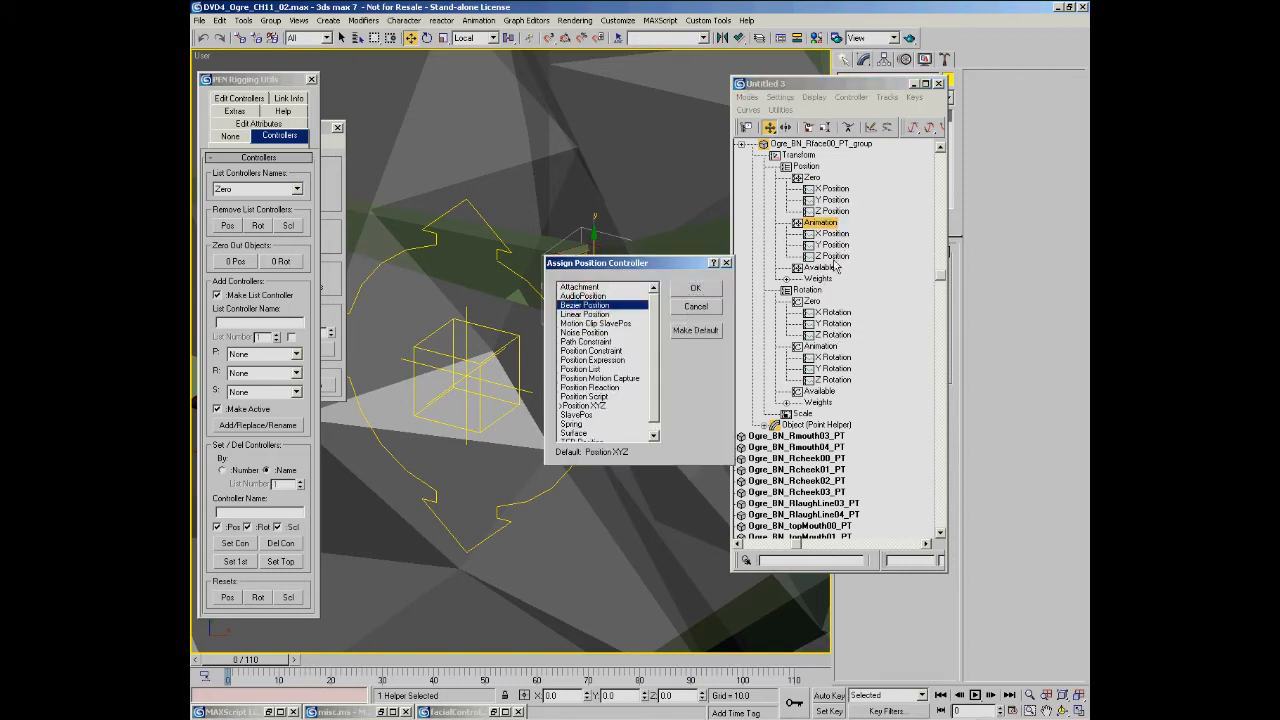
click(694, 289)
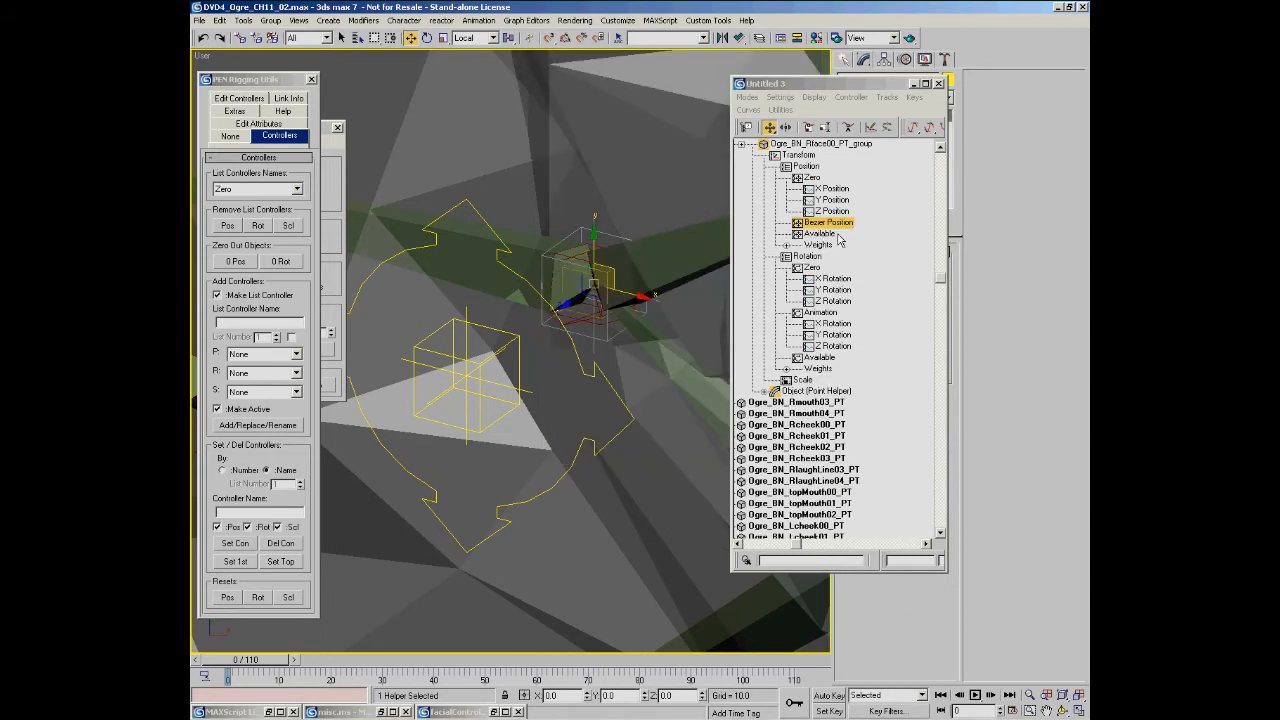
Assign a TCB Rotation controller to the Animation rotation track of Ogre_BN_Rface00_PT_group
click(820, 312)
right_click(820, 312)
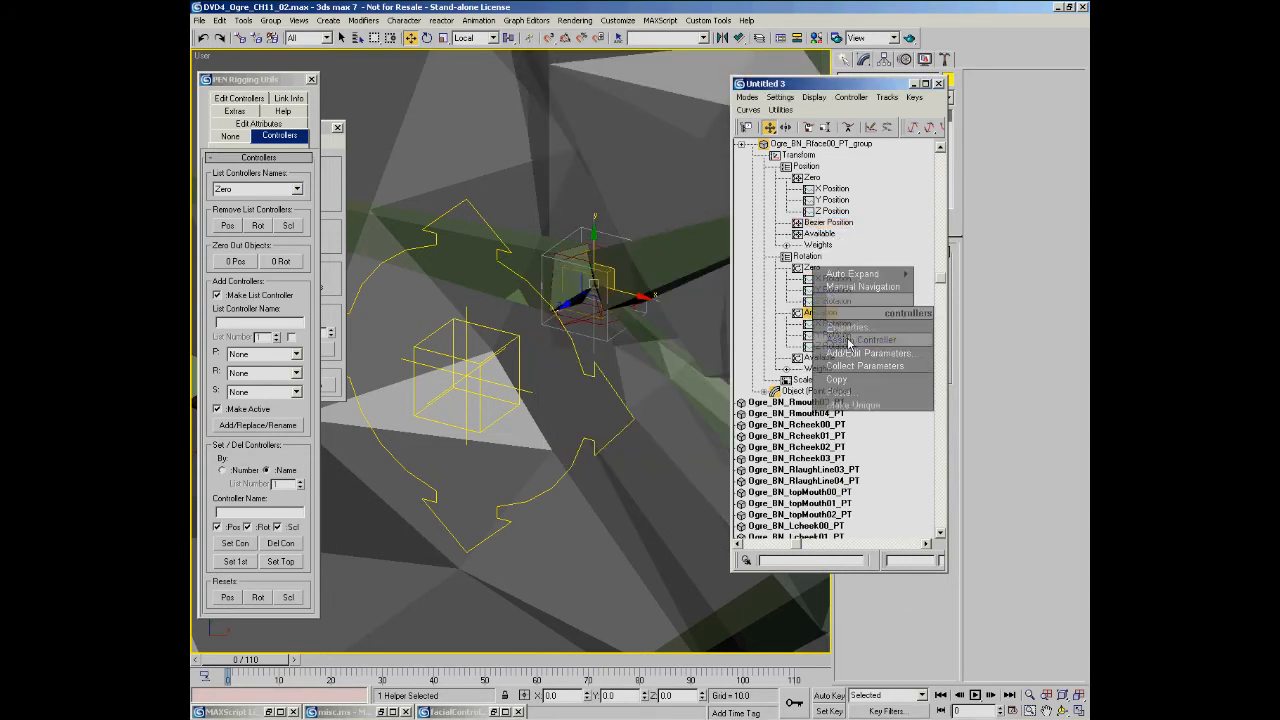
click(849, 341)
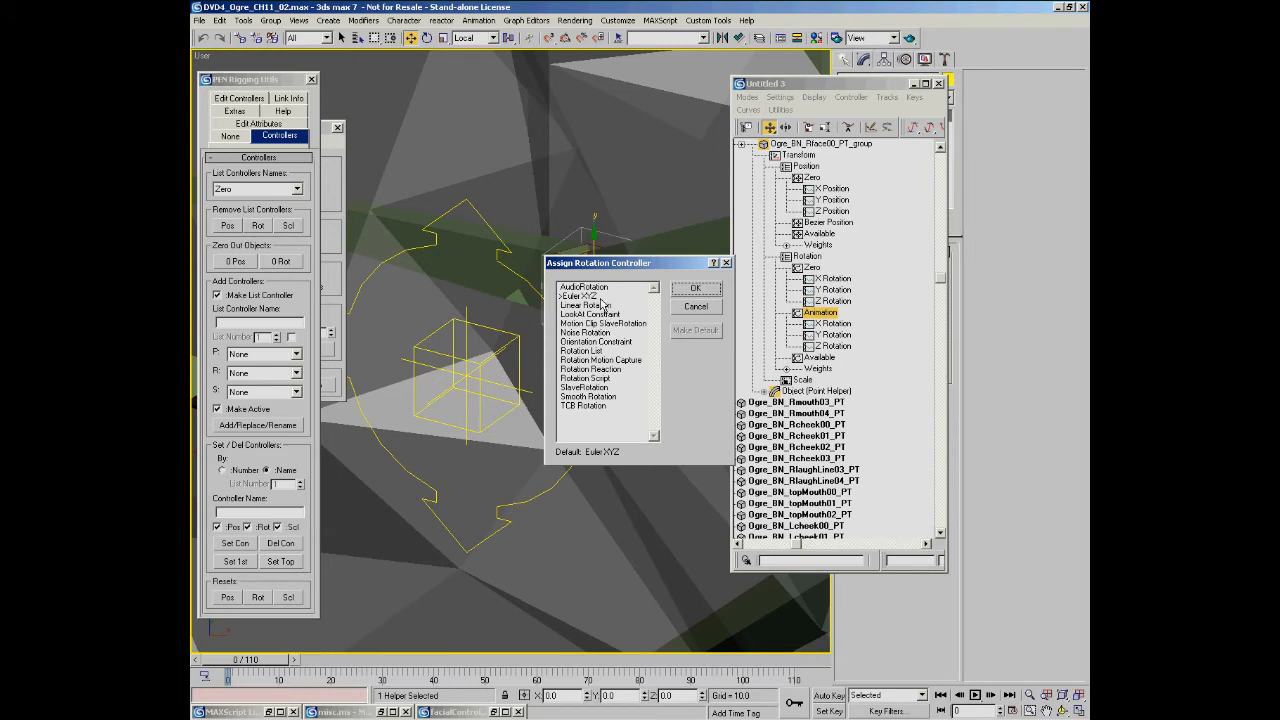
click(583, 406)
click(695, 288)
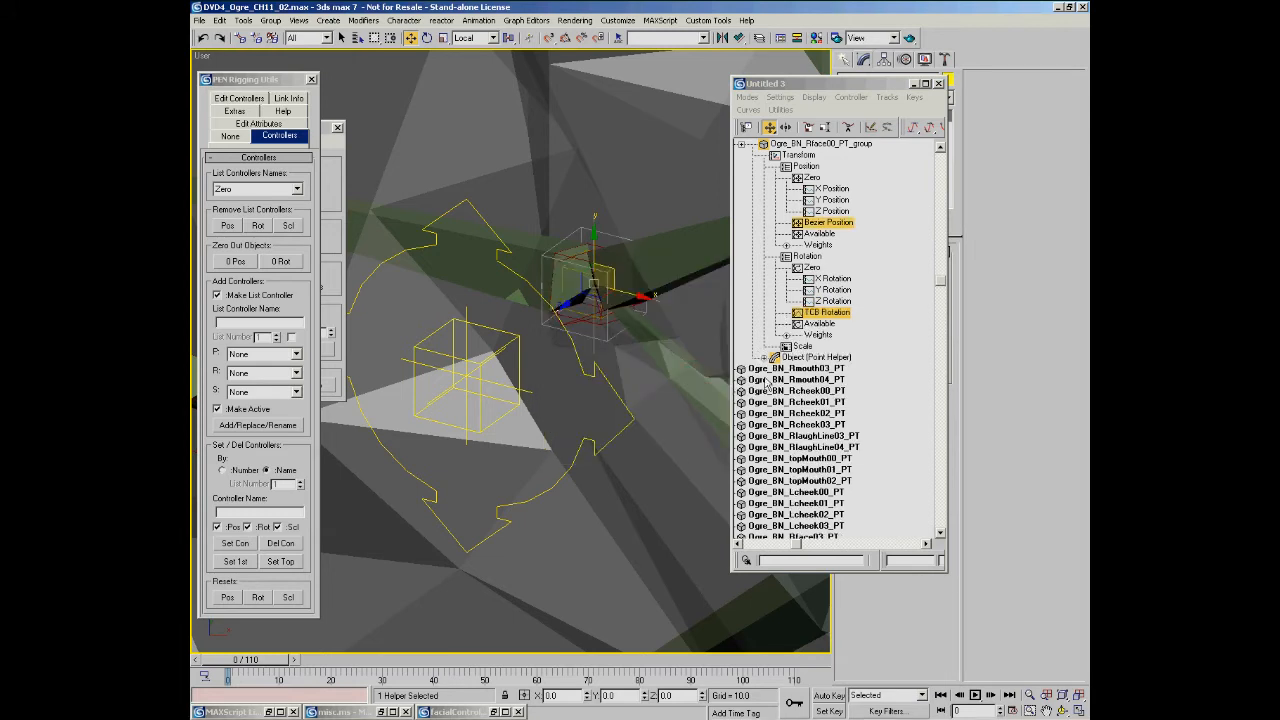
Open parameter wiring between the point helper's Bezier Position track and the Animation X Position of Arrows_CNT01
click(595, 361)
click(608, 341)
right_click(604, 296)
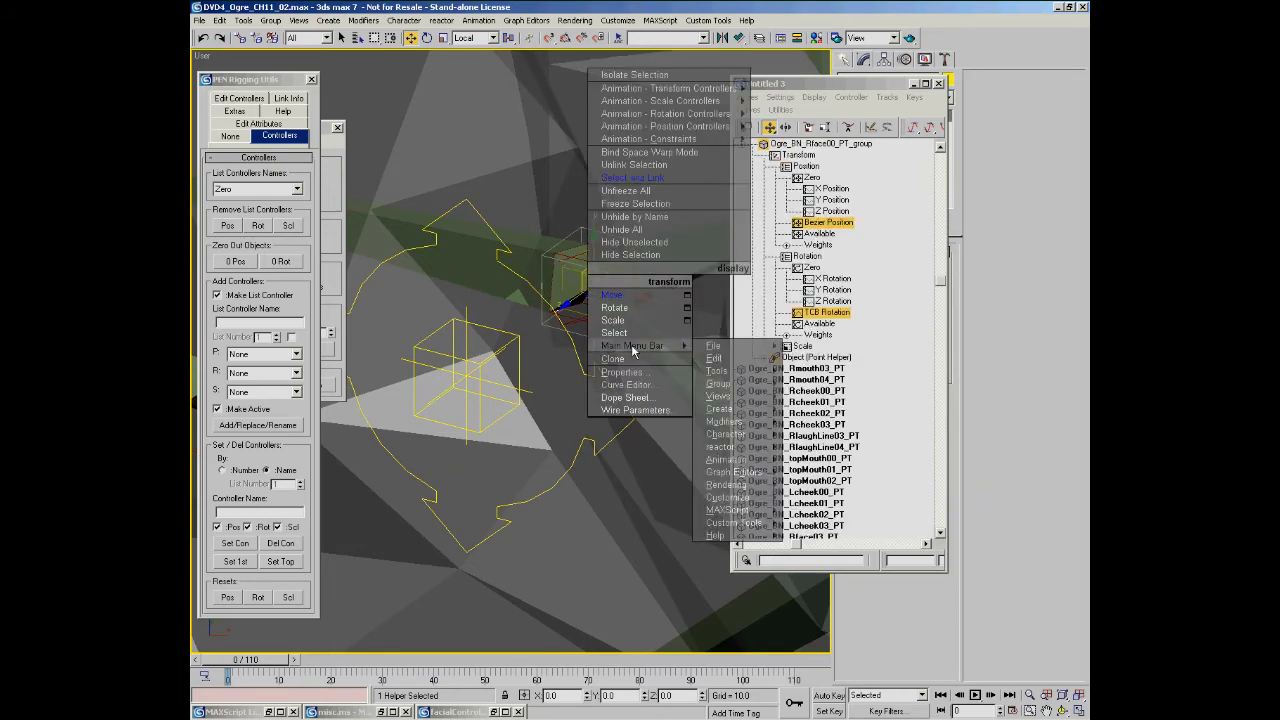
click(620, 400)
mouse_move(610, 291)
mouse_move(668, 303)
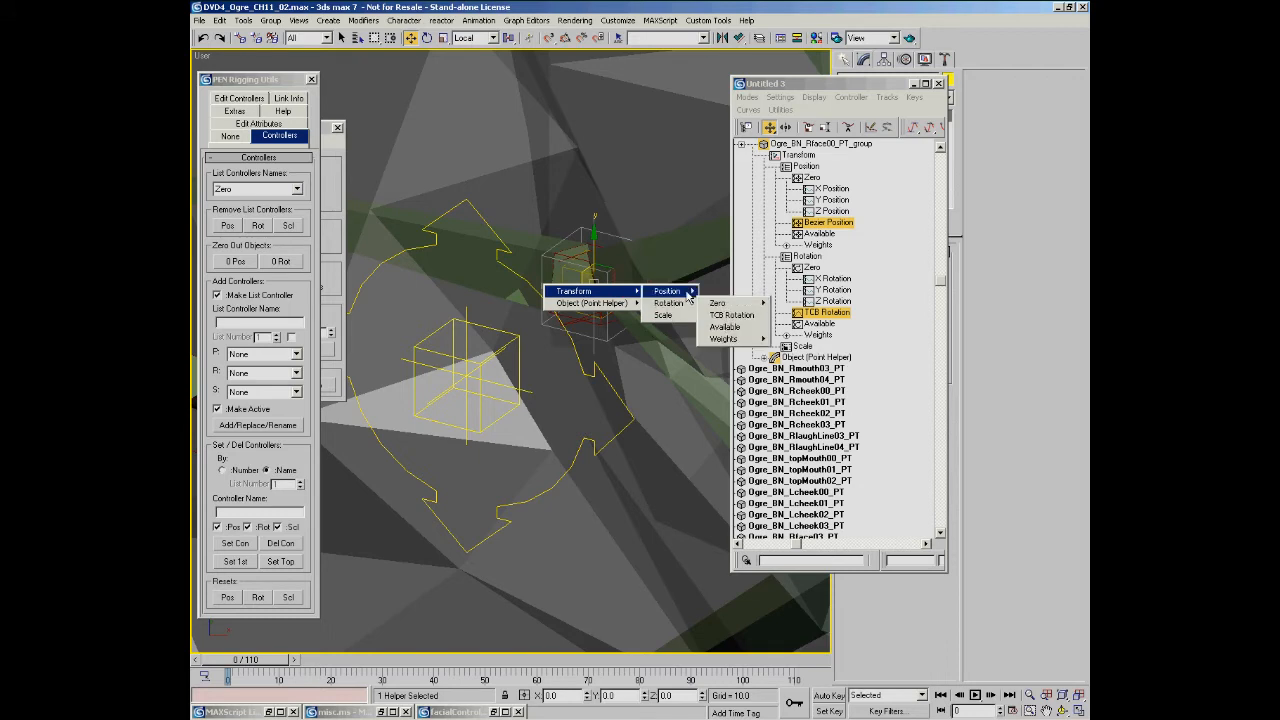
click(730, 303)
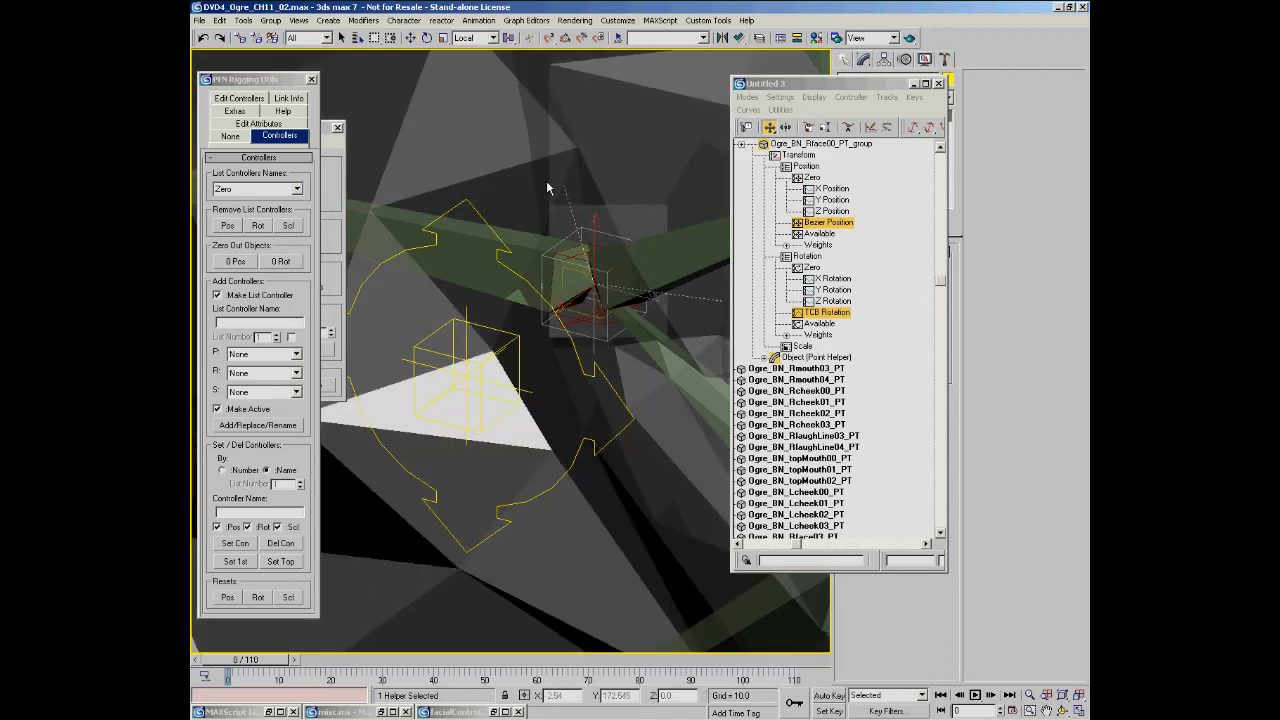
click(465, 201)
mouse_move(465, 208)
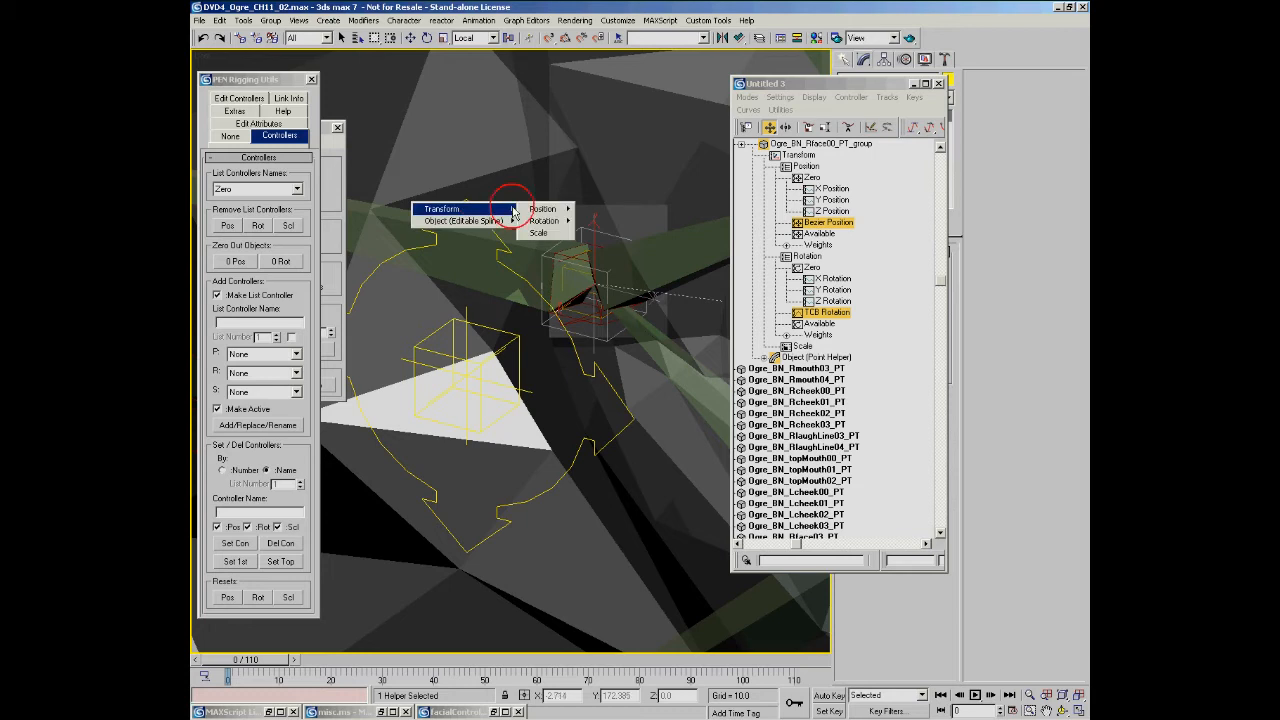
mouse_move(545, 208)
mouse_move(596, 230)
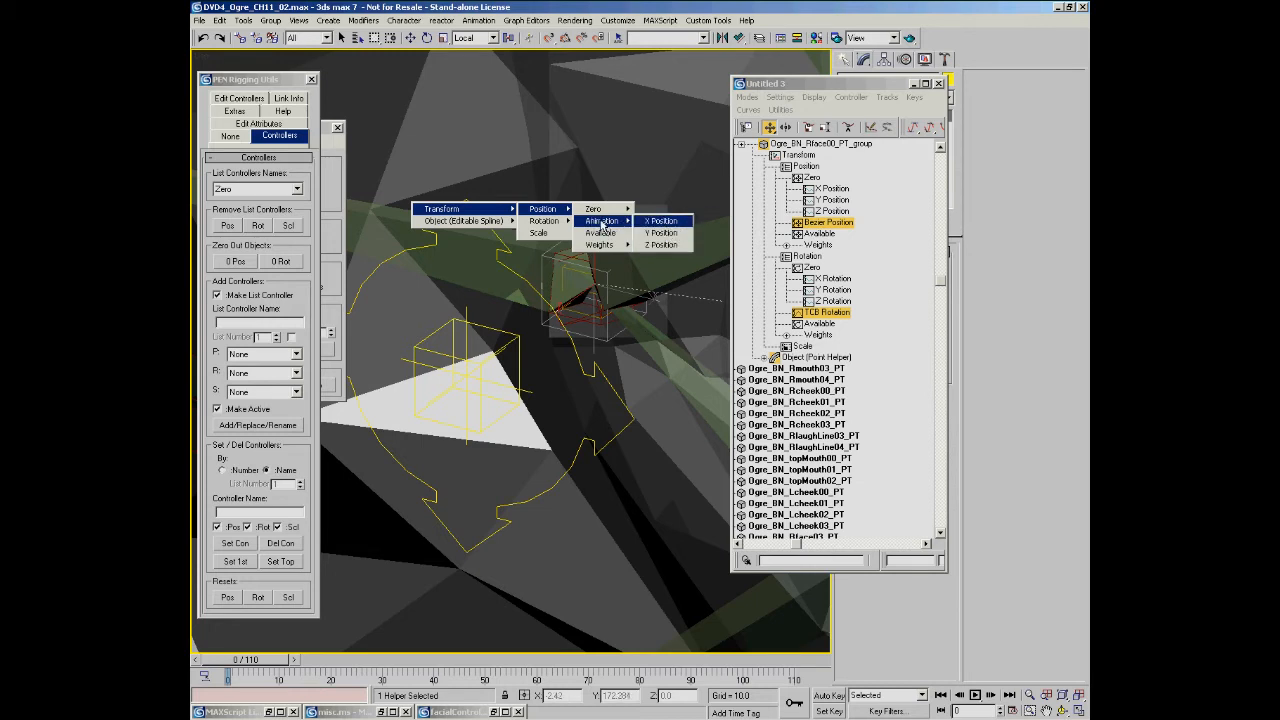
click(656, 222)
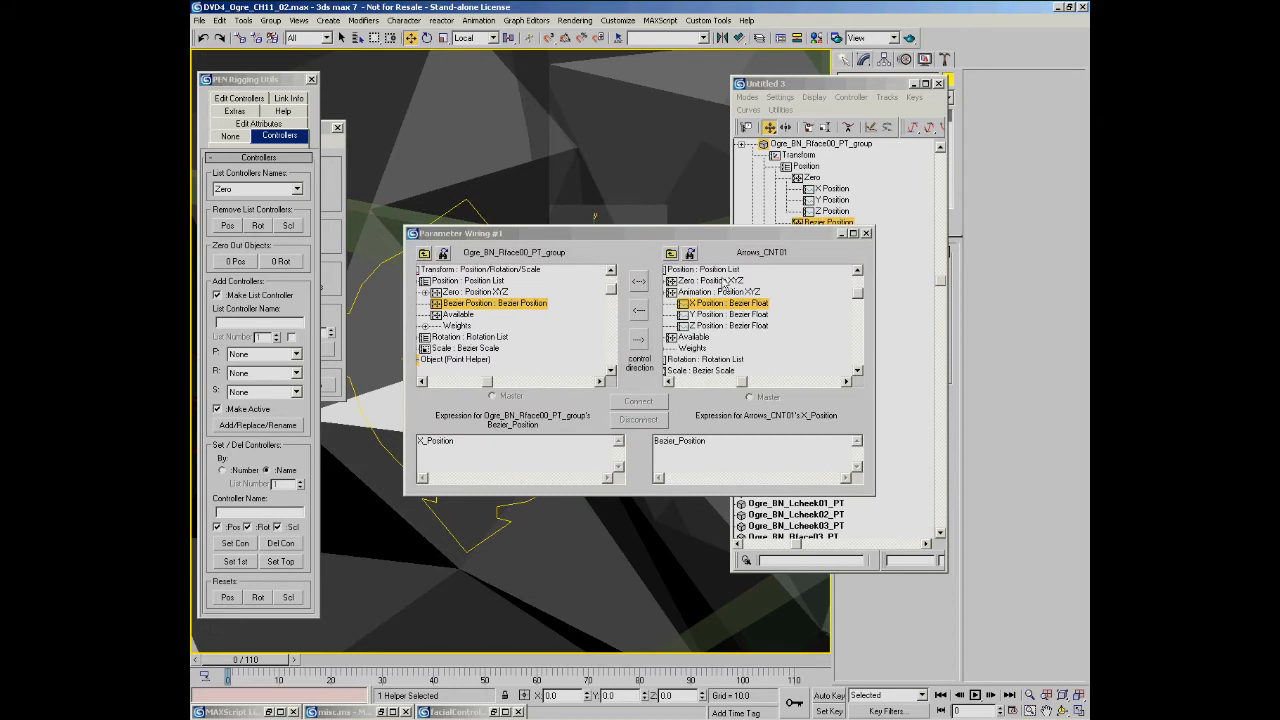
Wire the arrows control's whole Animation Position XYZ track one way so that it drives the helper's Bezier Position
drag(709, 234, 705, 208)
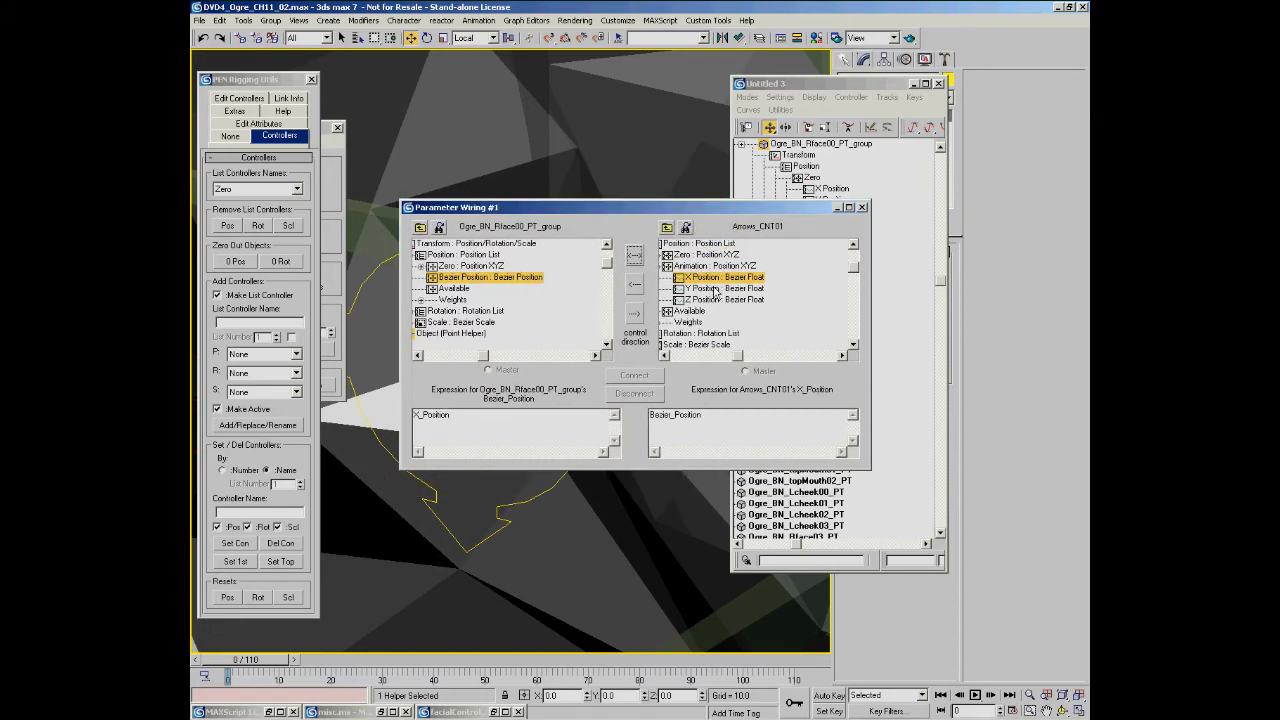
click(691, 266)
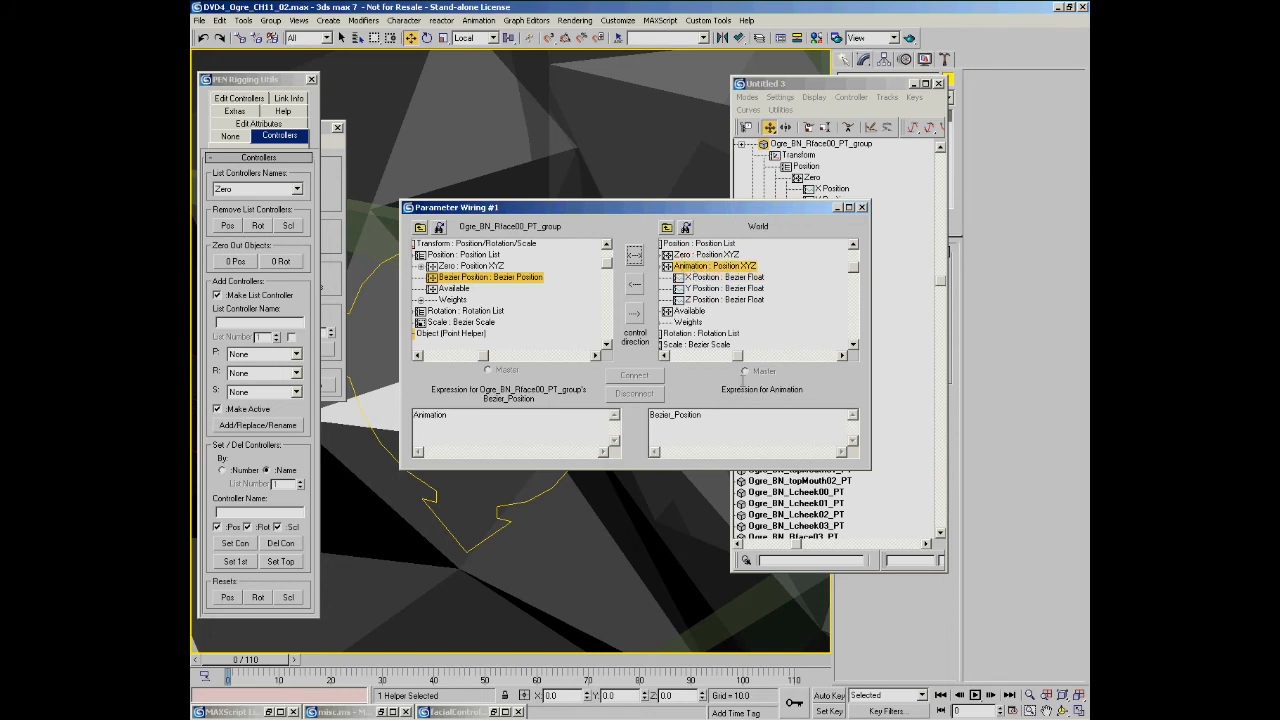
drag(738, 356, 716, 358)
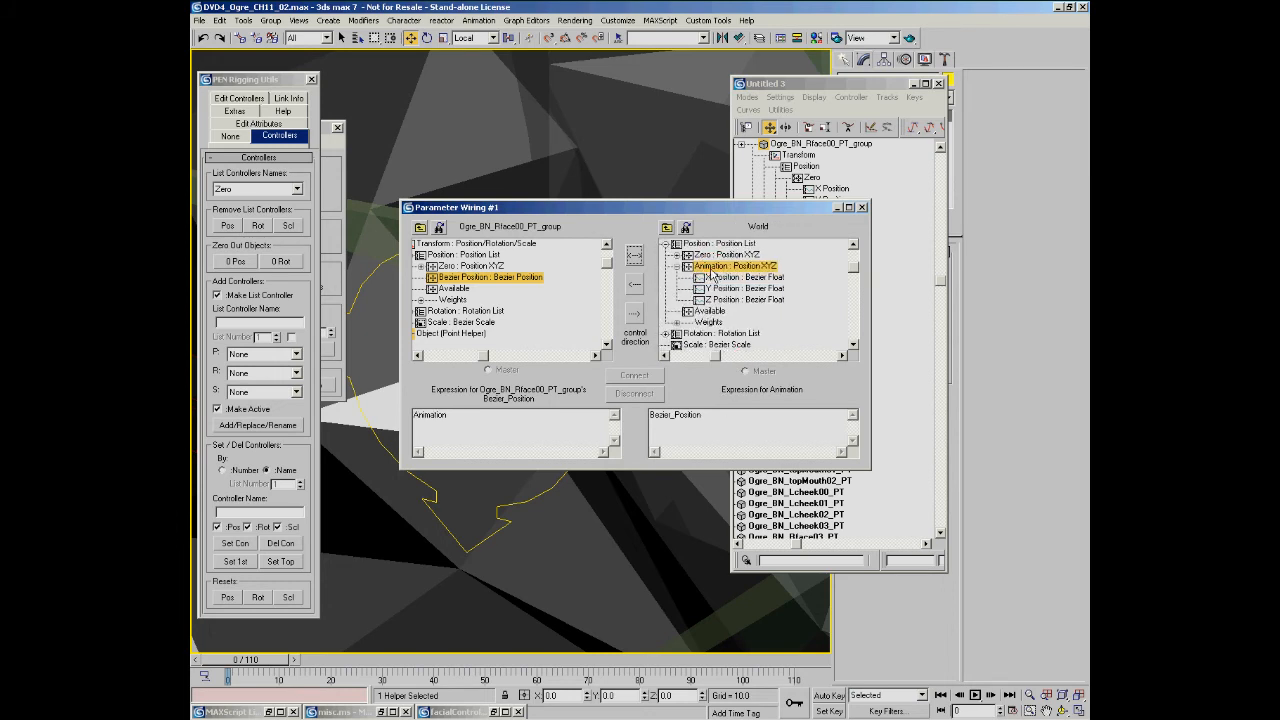
click(634, 284)
click(634, 375)
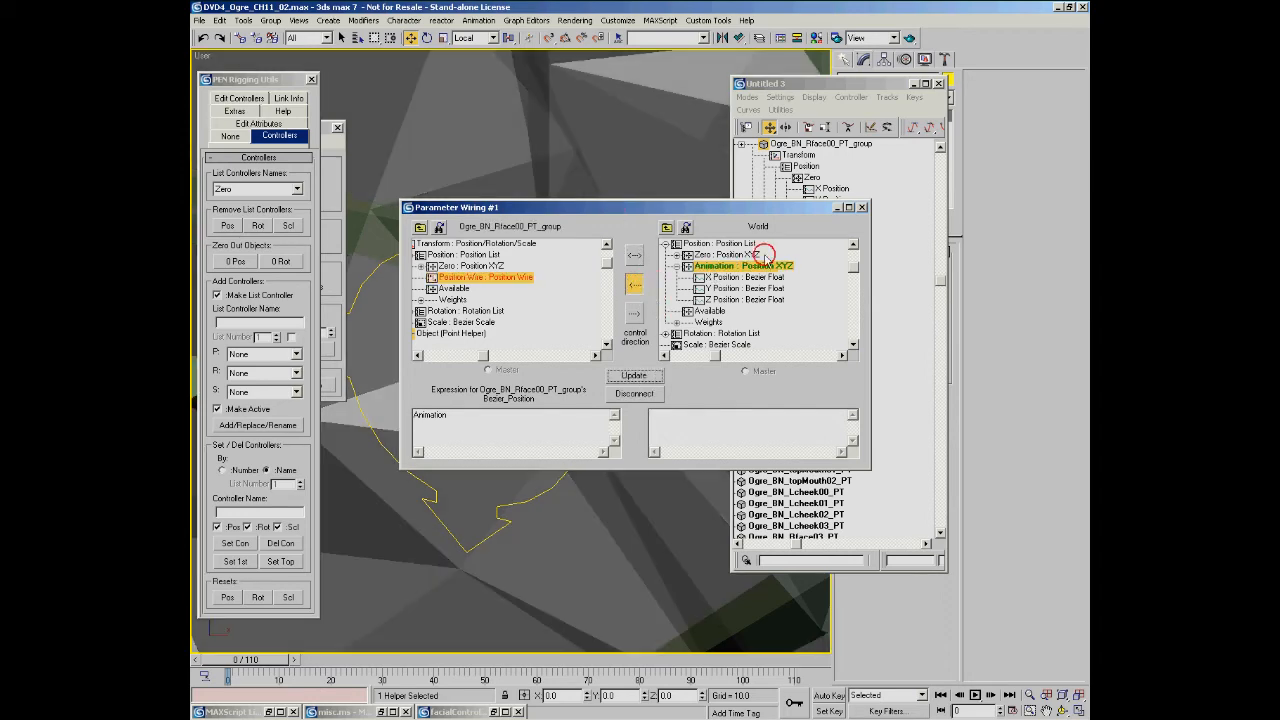
Clear the wiring dialog from the model, test-move the arrows control to check the position wire, and undo the move
drag(616, 208, 810, 325)
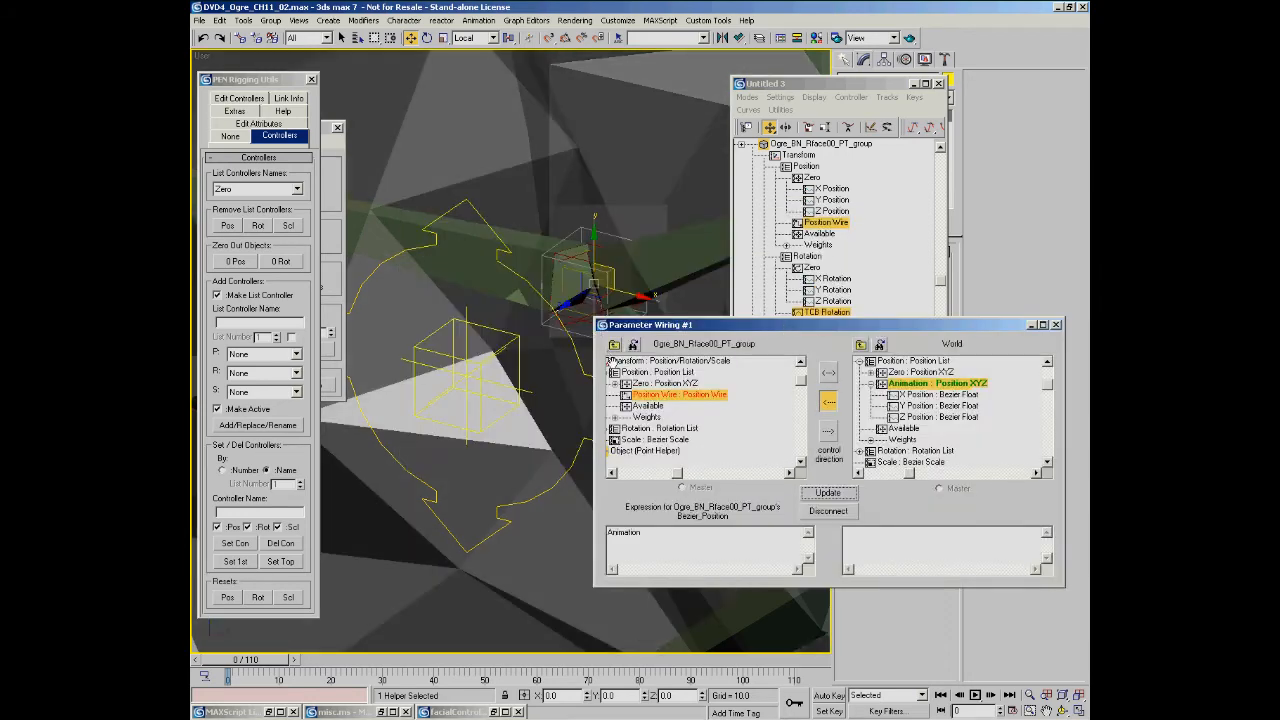
click(579, 449)
drag(485, 363, 458, 338)
key(ctrl+z)
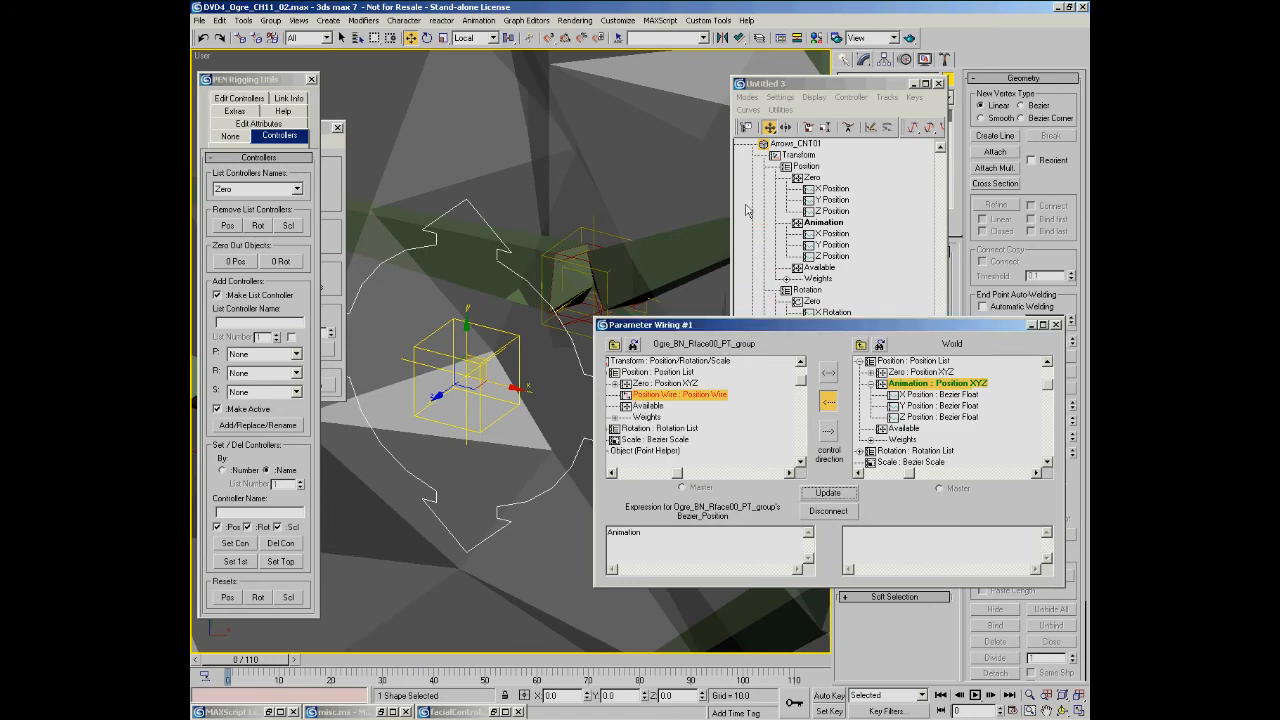
Reposition the wiring dialog, expand the helper's Rotation List and select its TCB Rotation track for wiring
drag(752, 326, 714, 178)
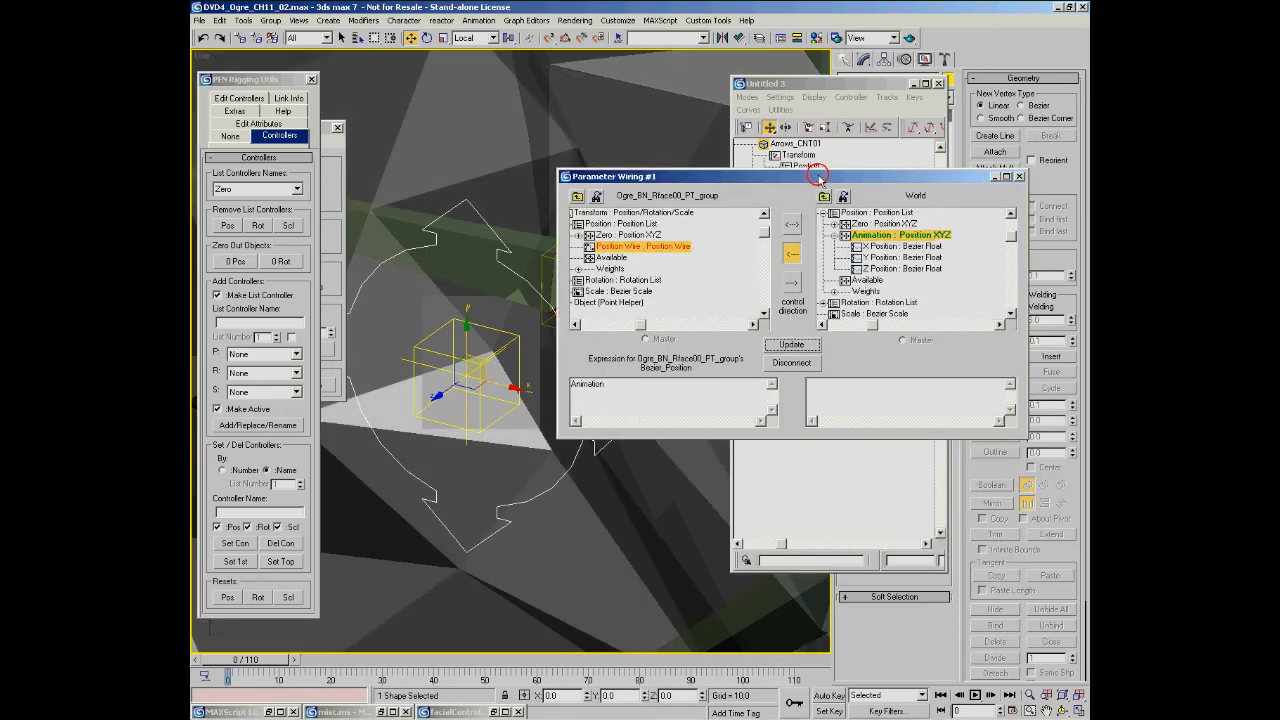
drag(818, 177, 847, 179)
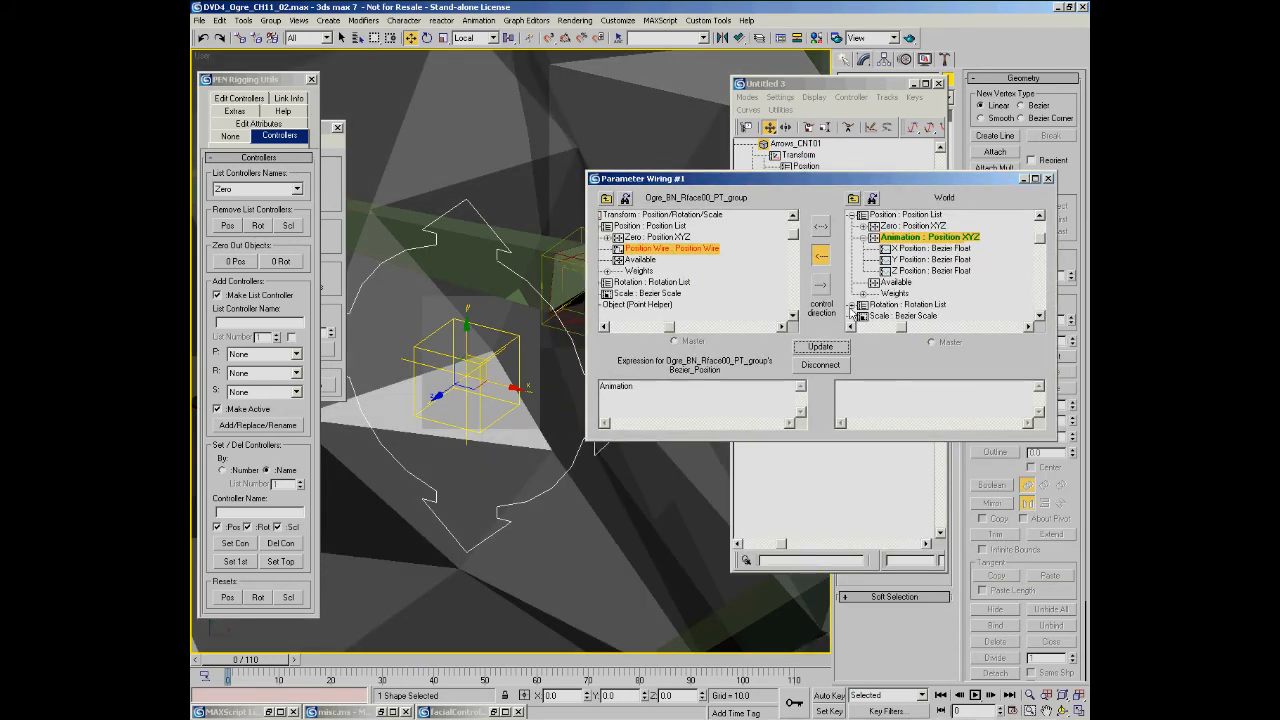
drag(930, 179, 896, 296)
middle_drag(612, 239, 585, 181)
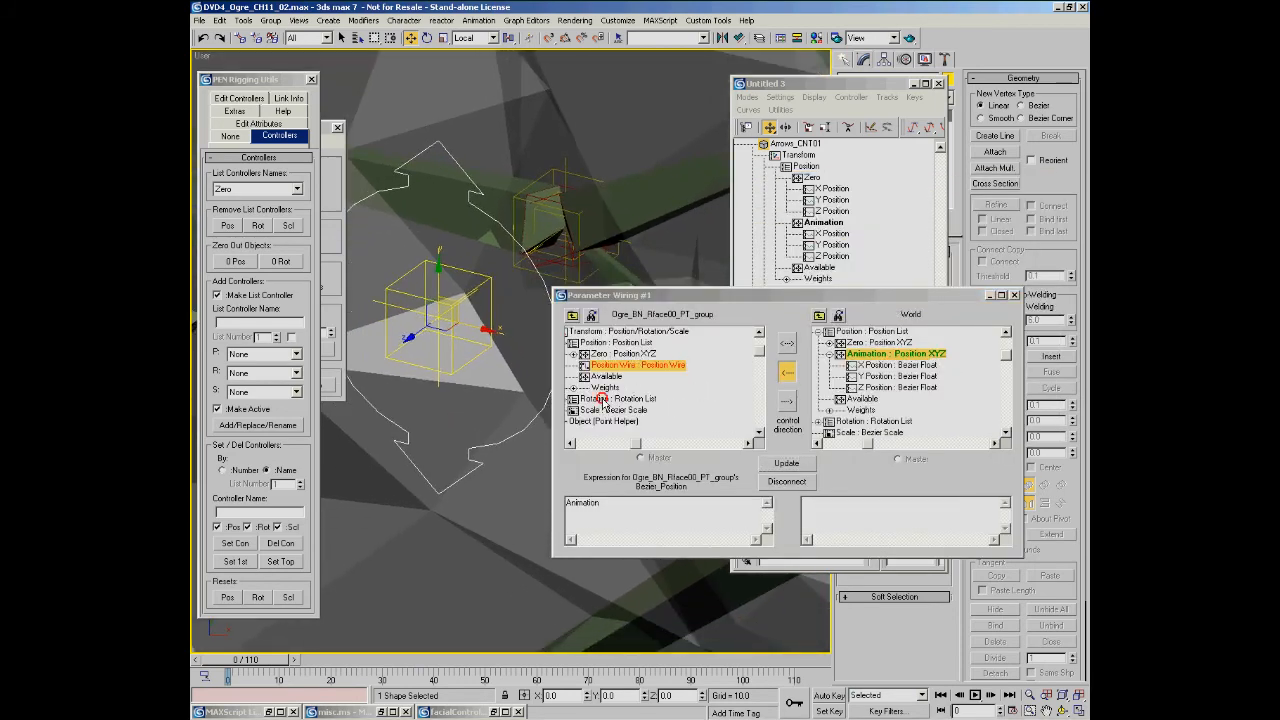
click(601, 398)
drag(636, 443, 609, 443)
click(585, 399)
drag(590, 379, 590, 355)
click(620, 399)
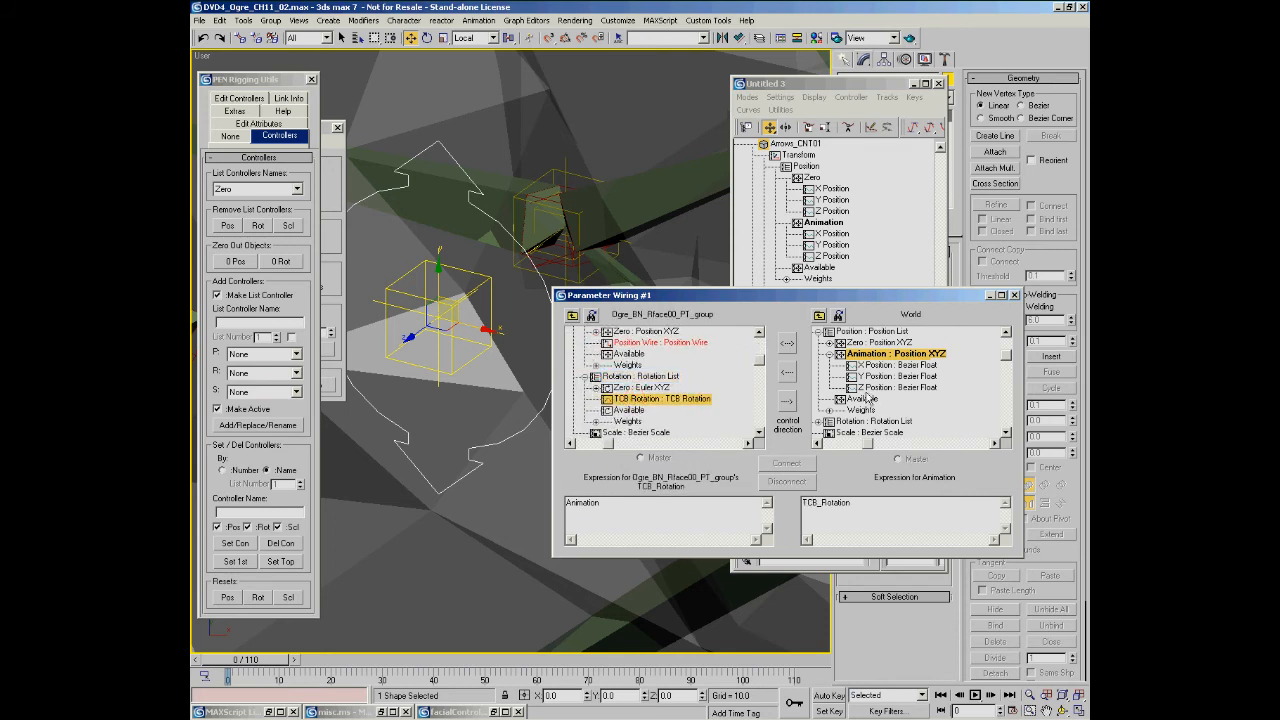
Wire the arrows control's Animation Euler XYZ rotation track one way so that it drives the helper's TCB Rotation
click(820, 422)
drag(823, 373, 842, 328)
click(848, 399)
drag(824, 390, 819, 356)
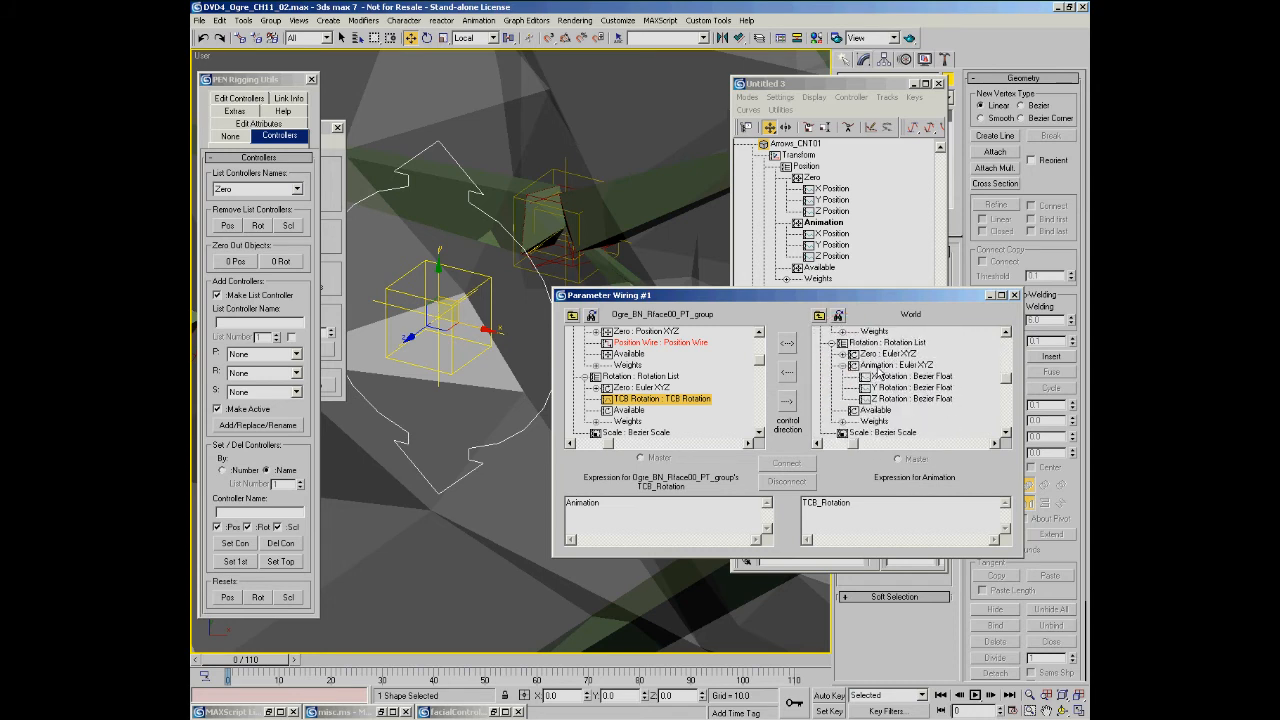
click(880, 365)
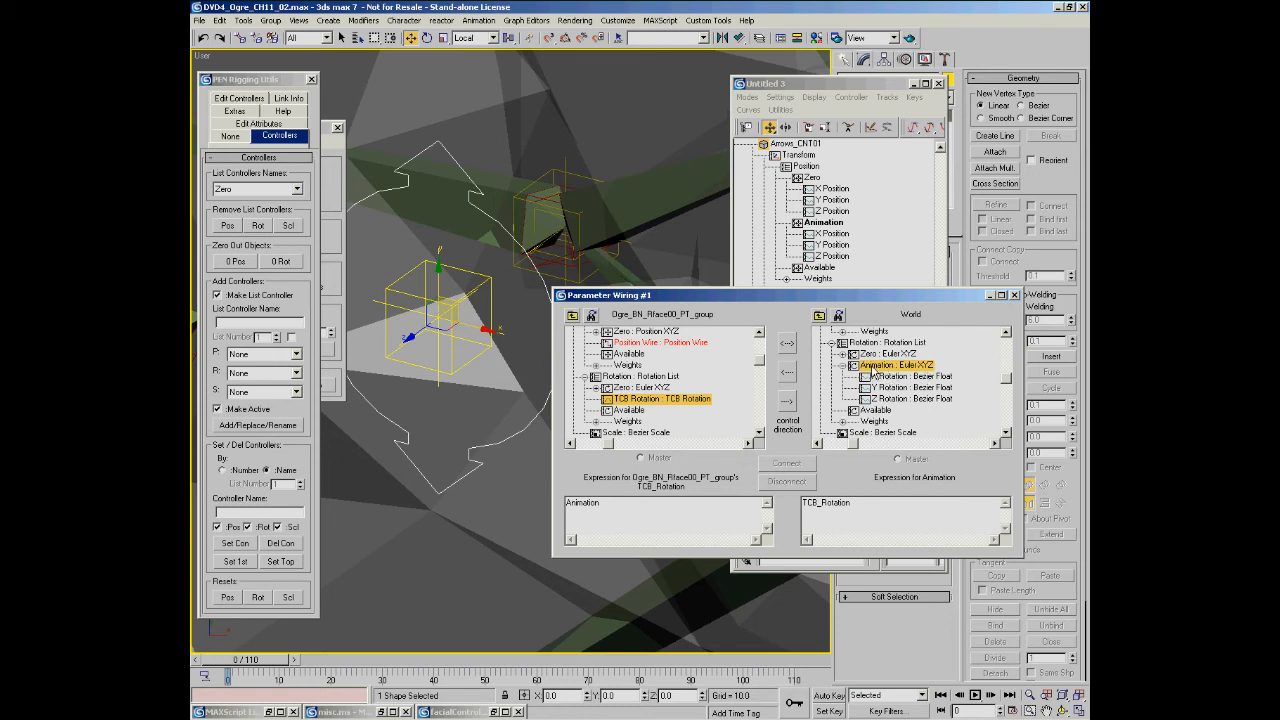
click(787, 371)
click(786, 463)
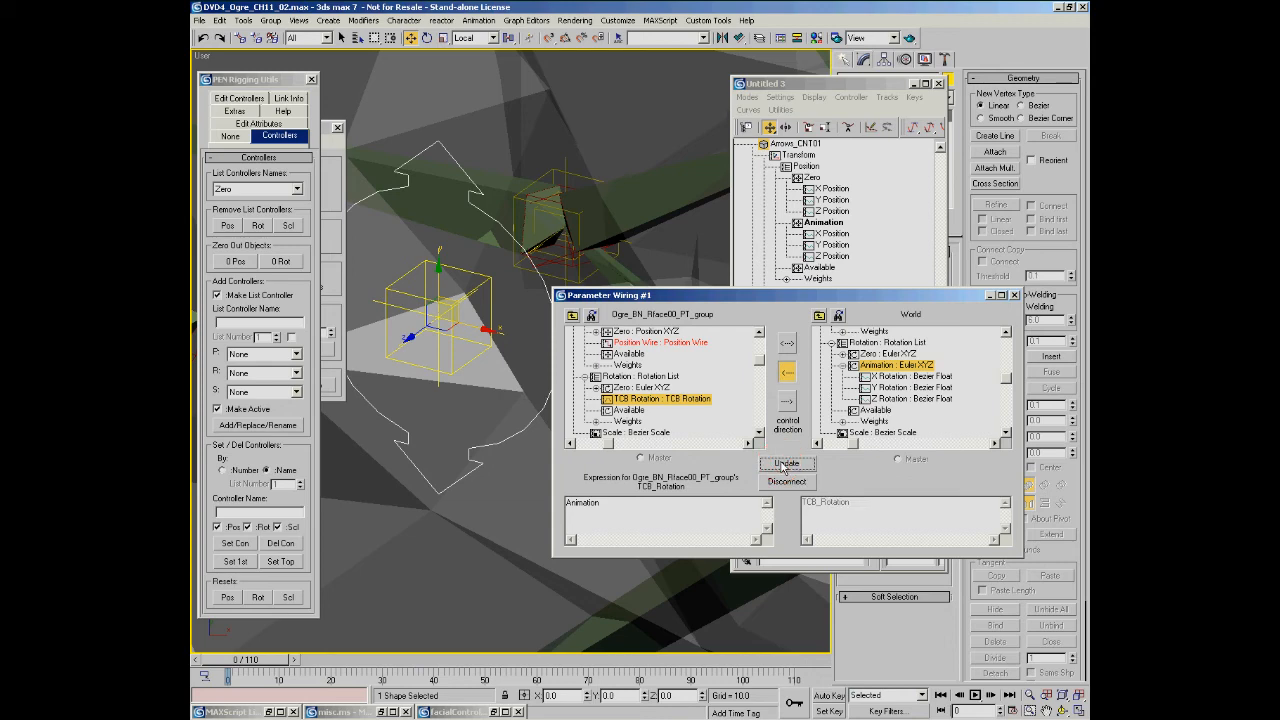
Test-rotate the arrows control to check the rotation wire, cancel the rotation, and close the Parameter Wiring dialog
right_click(508, 376)
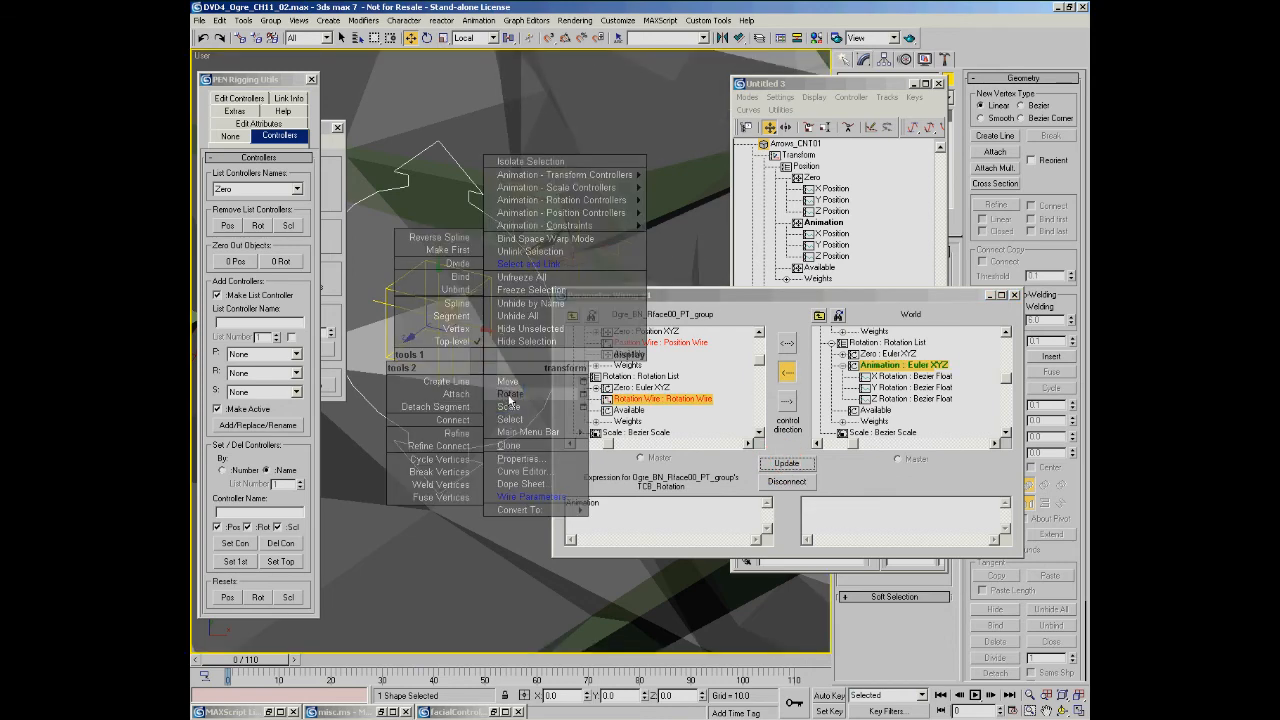
click(510, 396)
drag(446, 313, 488, 338)
right_click(488, 338)
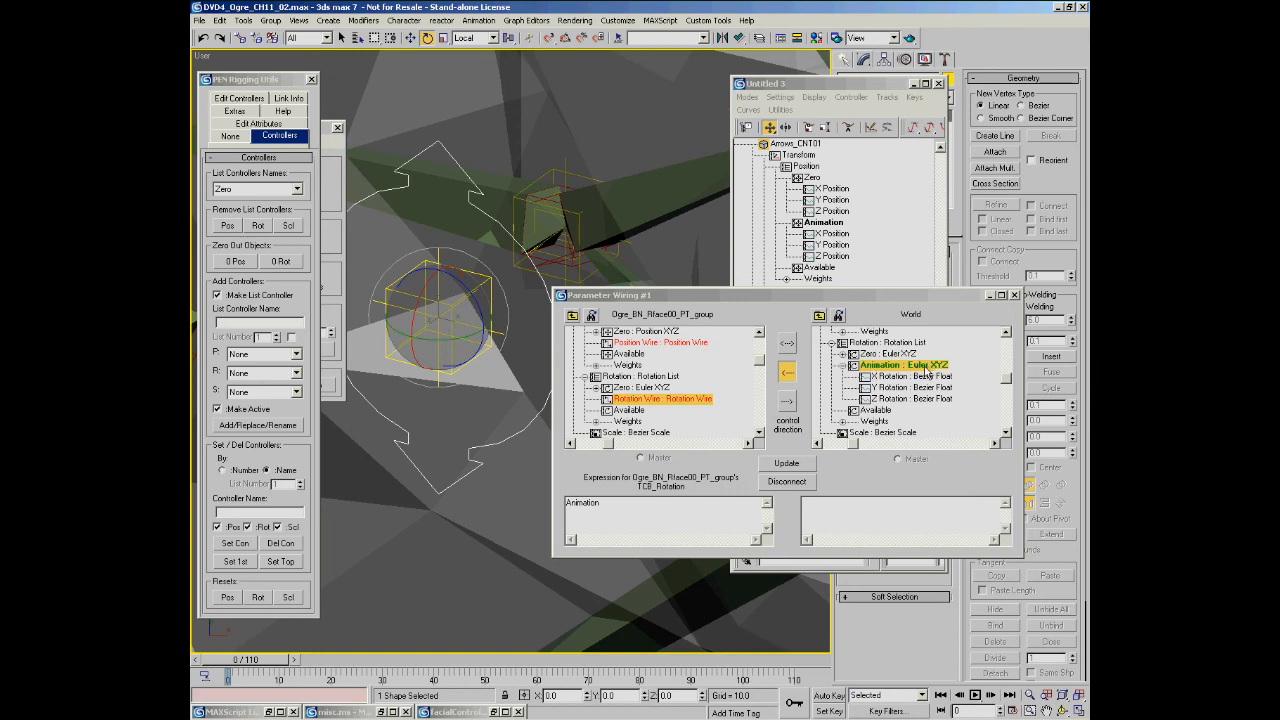
click(1014, 296)
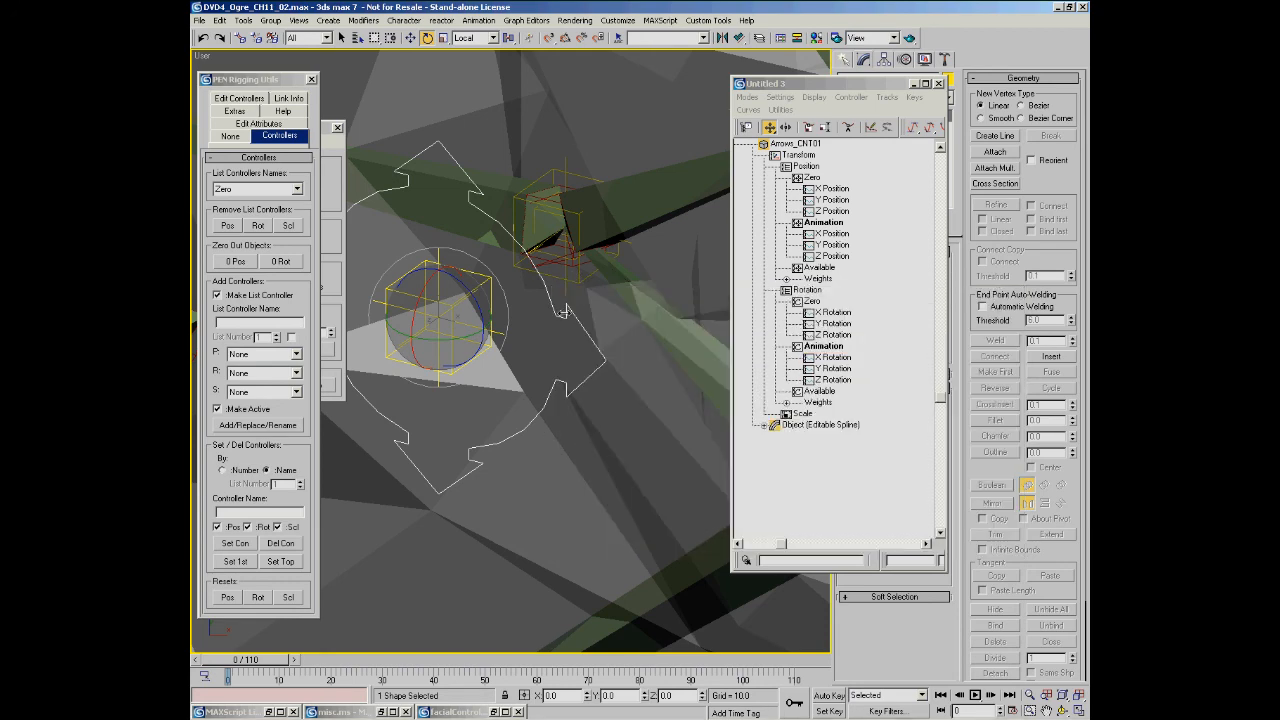
scroll(498, 334, down, 3)
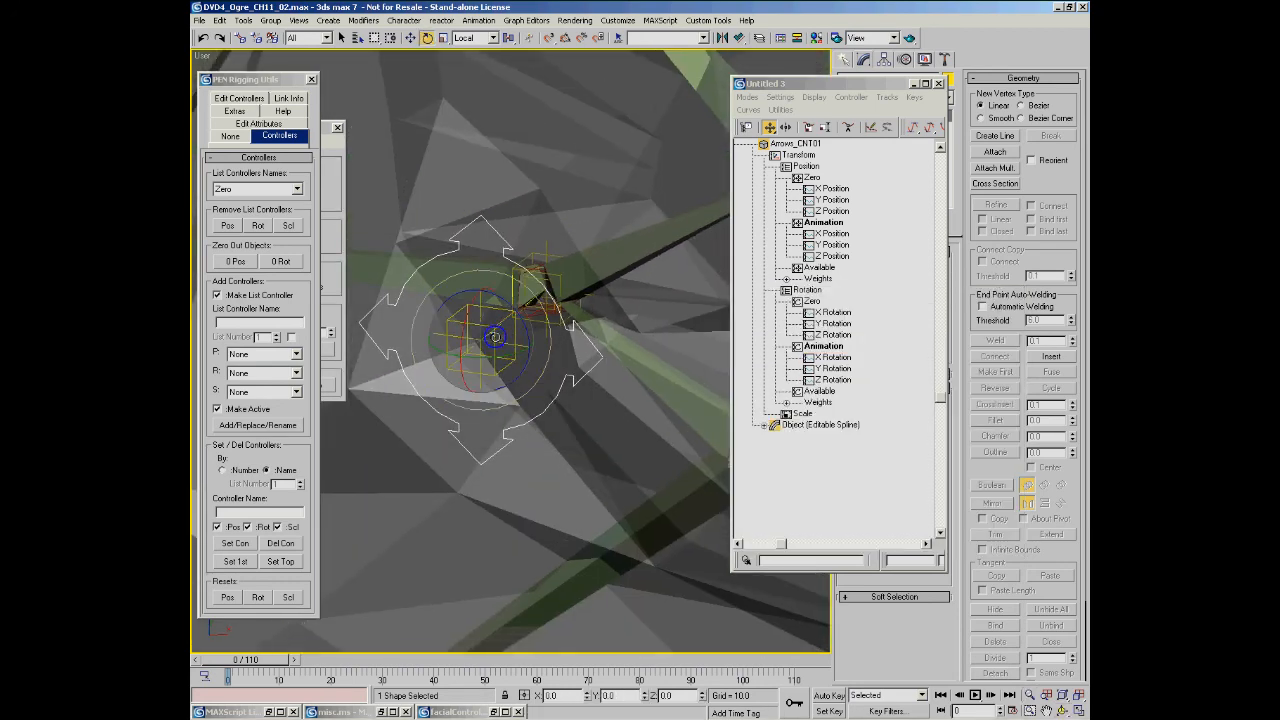